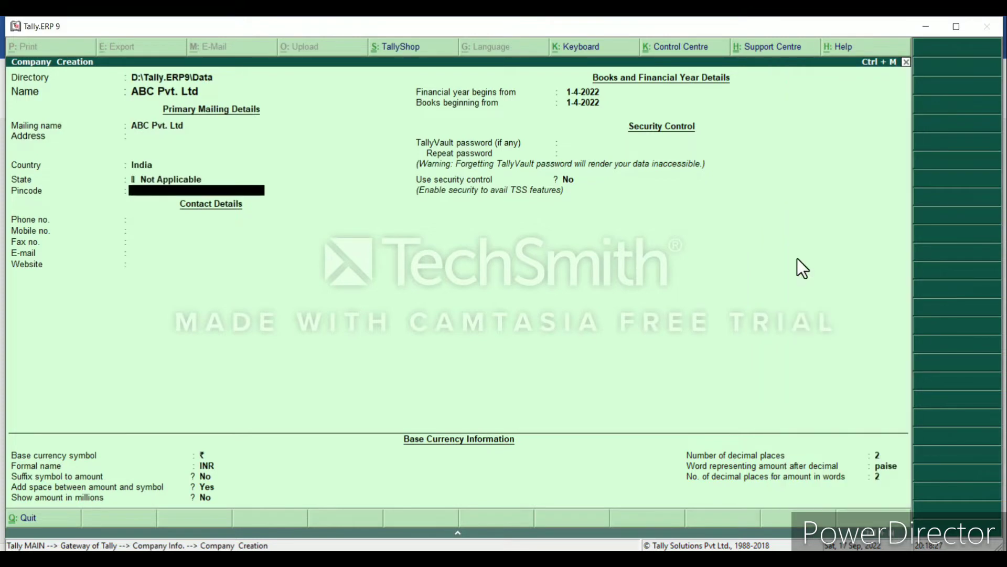
Create the company ABC Pvt. Ltd, keeping the default contact, financial year, security and base currency details
{"action": "key", "text": "Return"}
{"action": "key", "text": "Return"}
{"action": "key", "text": "Return"}
{"action": "key", "text": "Return"}
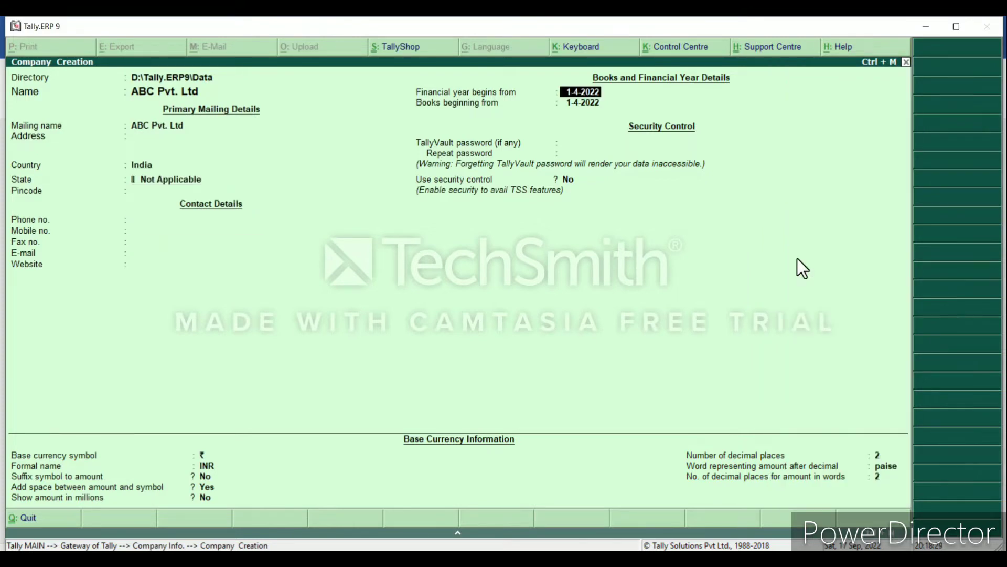
{"action": "key", "text": "Return"}
{"action": "key", "text": "Return"}
{"action": "key", "text": "Return"}
{"action": "key", "text": "Return"}
{"action": "key", "text": "Return"}
{"action": "key", "text": "Return"}
{"action": "key", "text": "Return"}
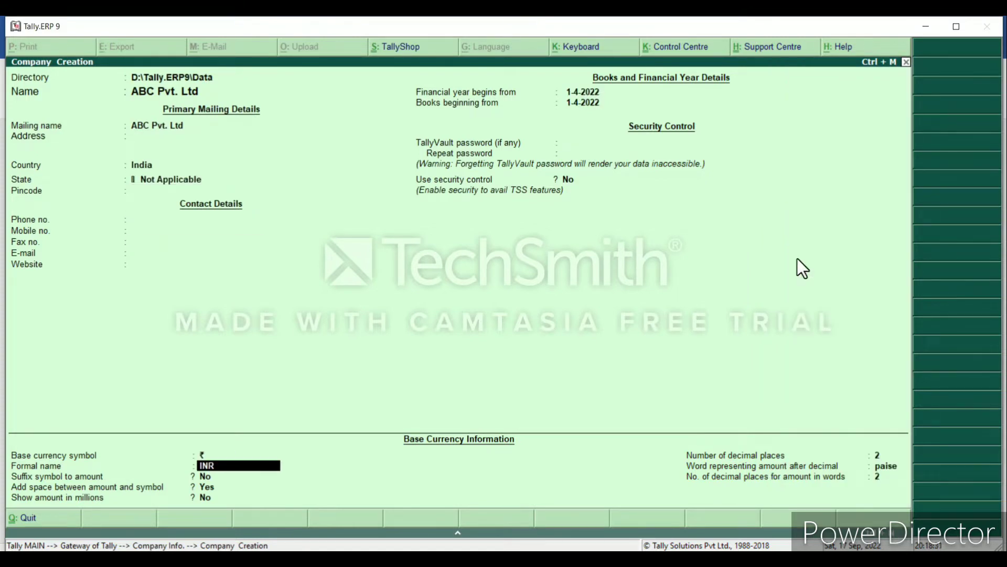
{"action": "key", "text": "Return"}
{"action": "key", "text": "Return"}
{"action": "key", "text": "Return"}
{"action": "key", "text": "Return"}
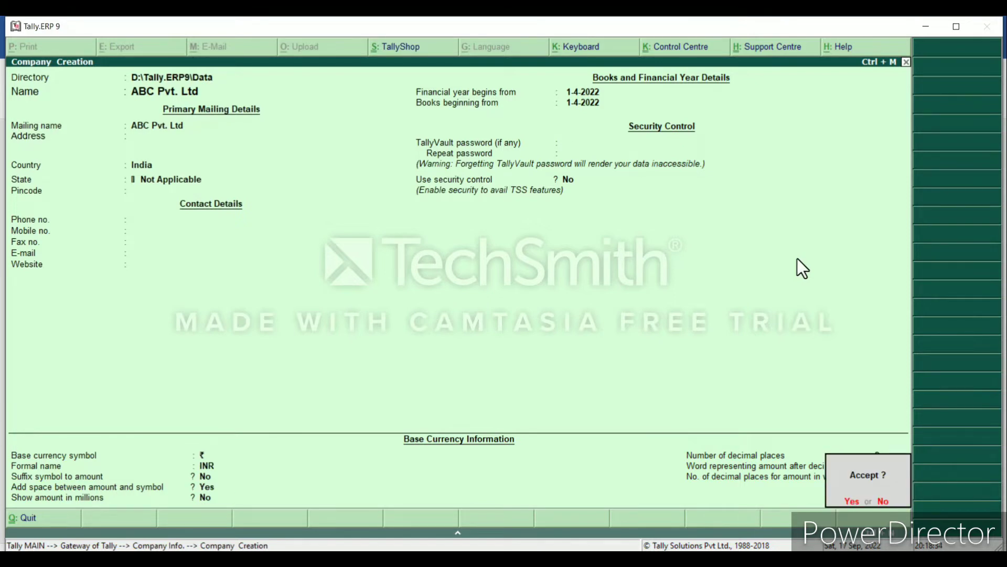
{"action": "key", "text": "Return"}
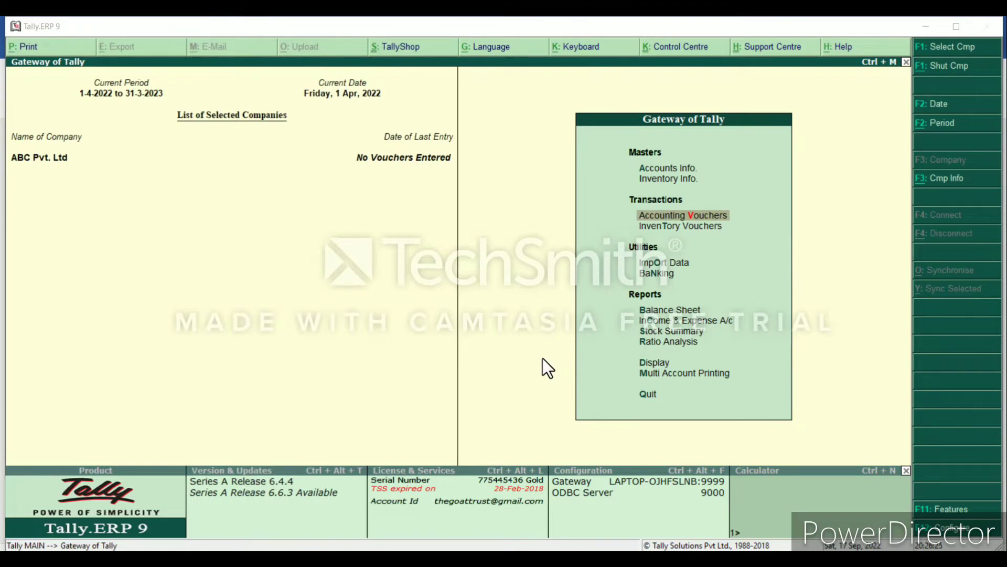
Open accounting voucher creation for ABC Pvt. Ltd with a new receipt voucher
{"action": "key", "text": "Down"}
{"action": "key", "text": "Up"}
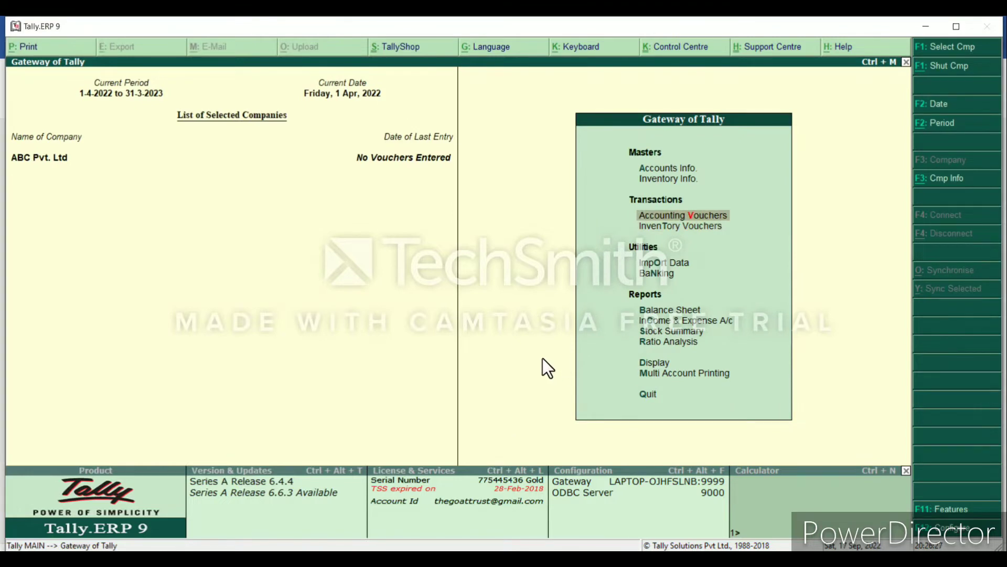
{"action": "key", "text": "Return"}
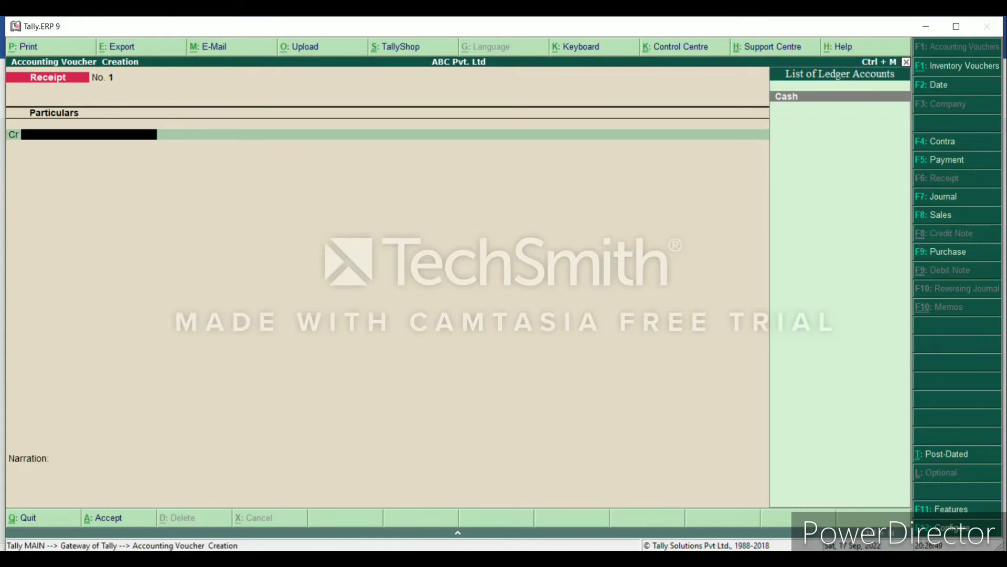
Start a new ledger from the receipt voucher's credit line and enter the customer's name, leaving the alias blank
{"action": "left_click", "coordinate": [439, 559]}
{"action": "key", "text": "alt+c"}
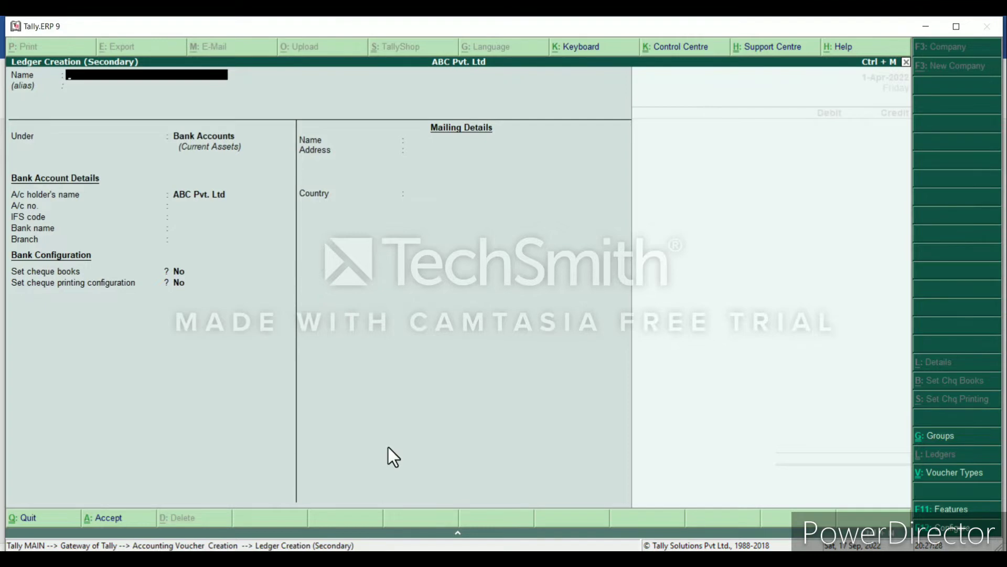
{"action": "type", "text": "Moha N"}
{"action": "key", "text": "BackSpace"}
{"action": "key", "text": "BackSpace"}
{"action": "type", "text": "n"}
{"action": "key", "text": "Return"}
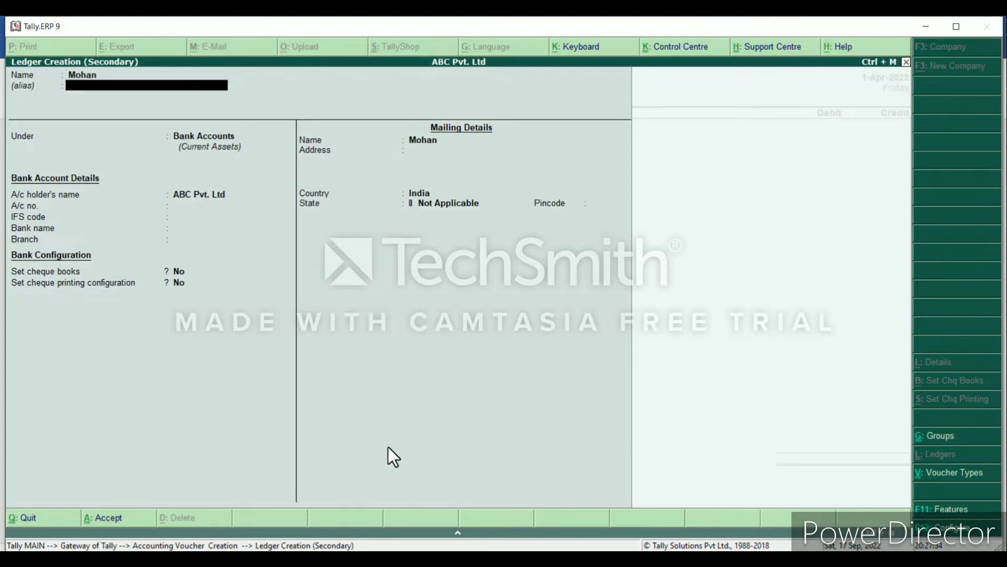
{"action": "key", "text": "Return"}
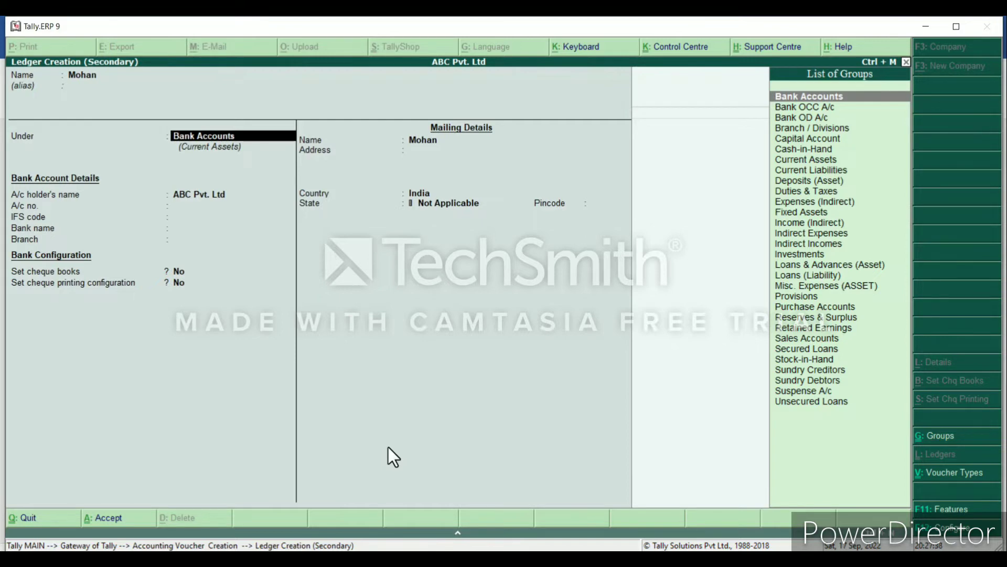
Place the customer's ledger under Sundry Debtors, keep the other defaults and save it
{"action": "type", "text": "Su"}
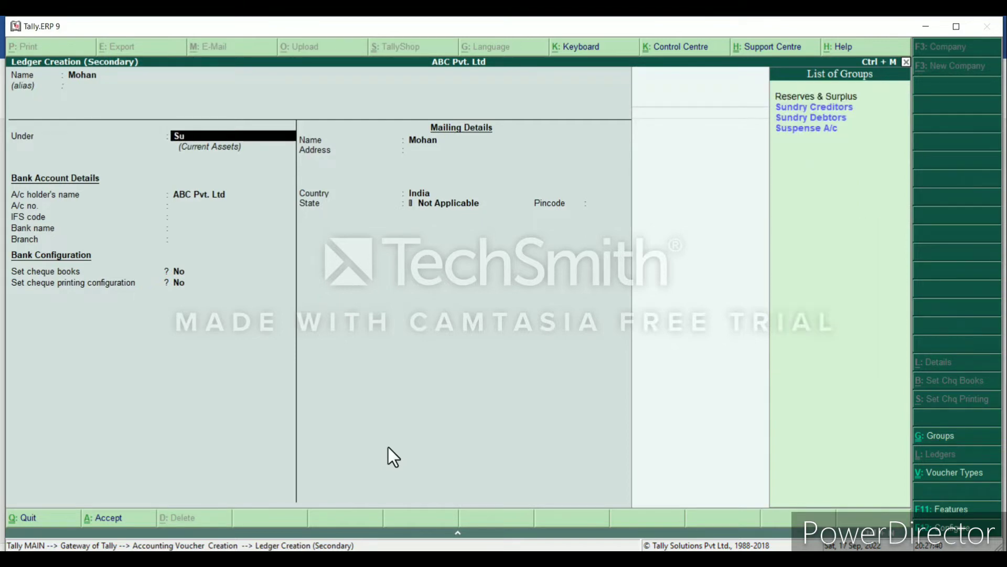
{"action": "type", "text": "ndry"}
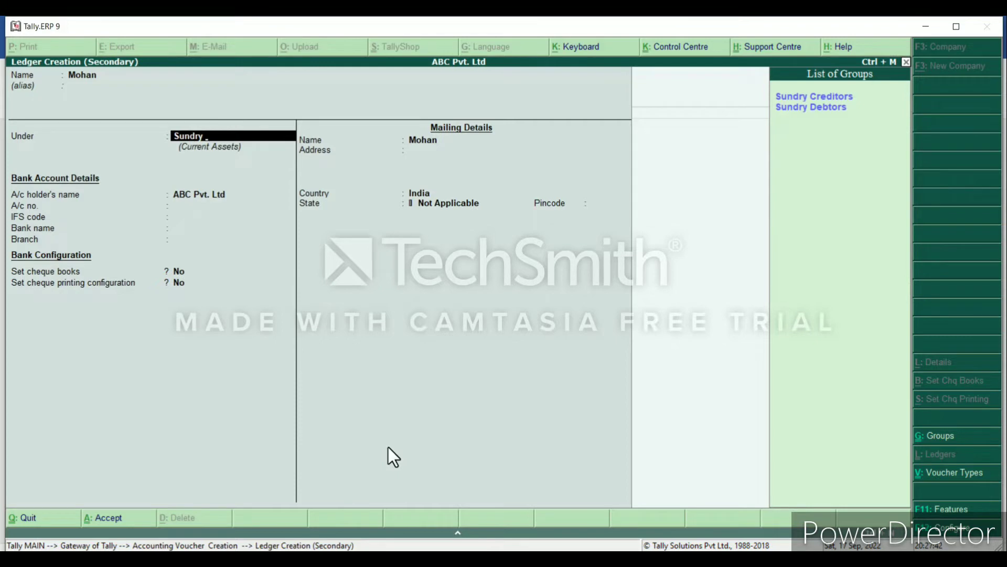
{"action": "key", "text": "Down"}
{"action": "key", "text": "Return"}
{"action": "key", "text": "Return"}
{"action": "key", "text": "Return"}
{"action": "key", "text": "Return"}
{"action": "key", "text": "Return"}
{"action": "key", "text": "Return"}
{"action": "key", "text": "Return"}
{"action": "key", "text": "Return"}
{"action": "key", "text": "Return"}
{"action": "key", "text": "Return"}
{"action": "key", "text": "Return"}
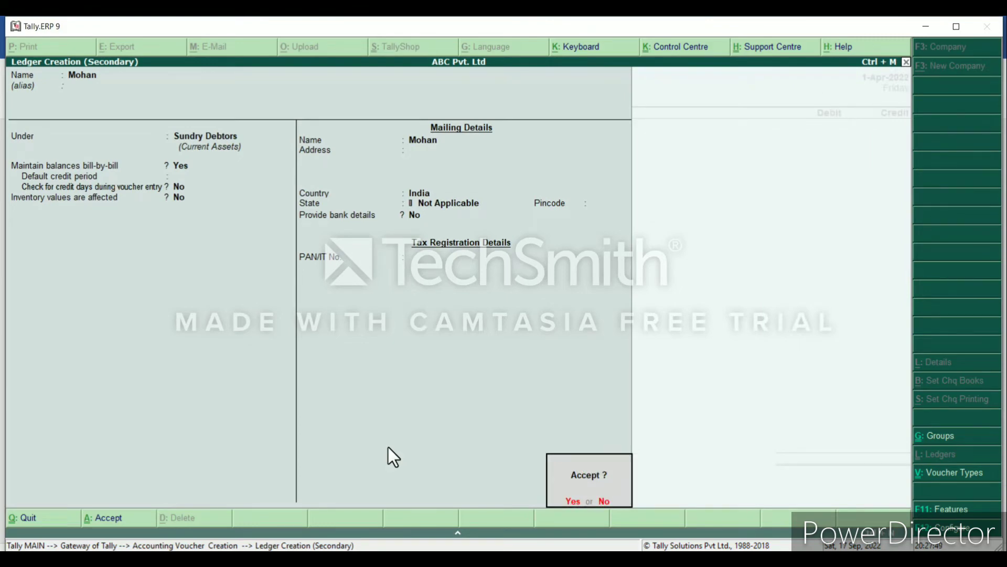
{"action": "key", "text": "Return"}
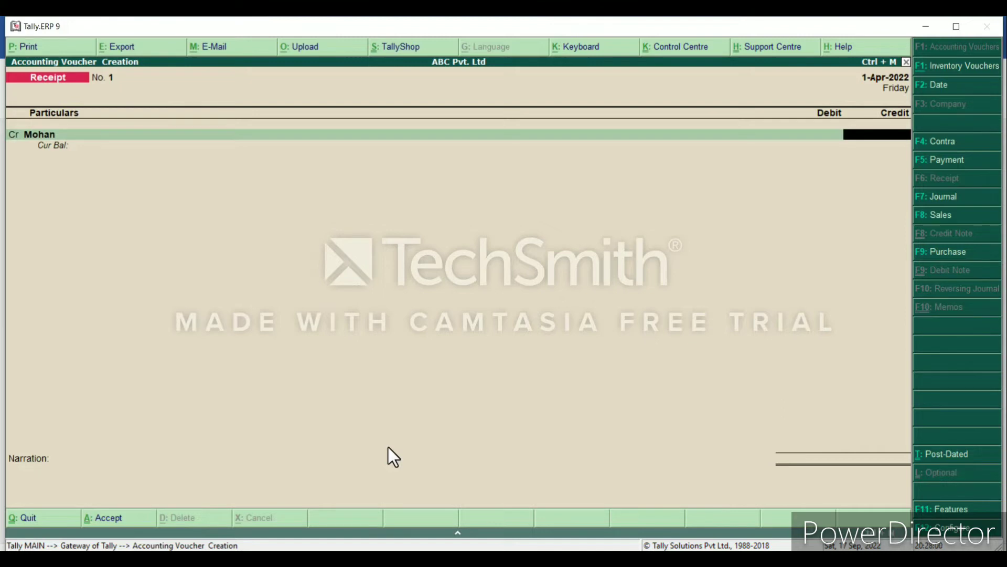
Credit the customer with 500000 and allocate the full amount On Account in the bill-wise details
{"action": "type", "text": "500000"}
{"action": "key", "text": "Return"}
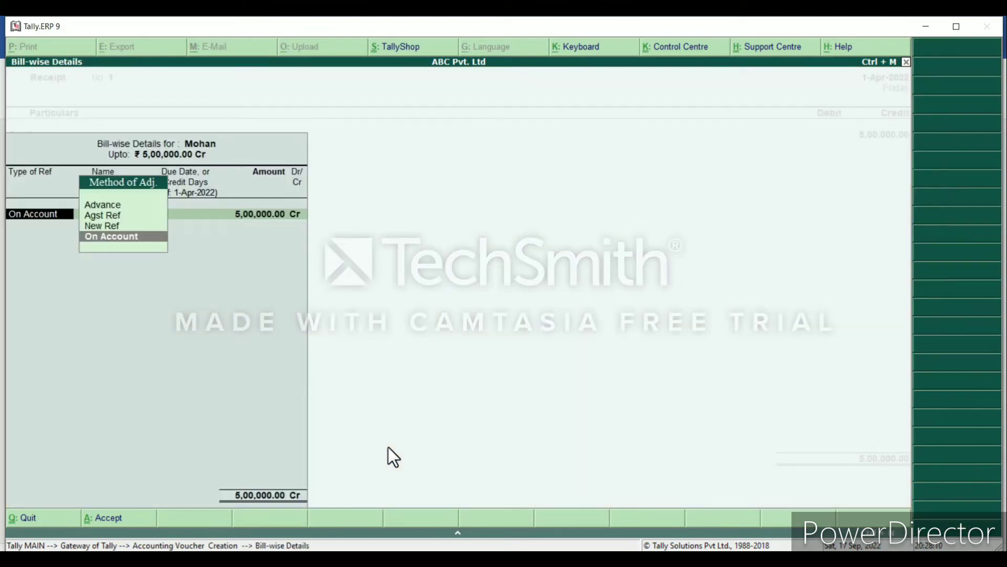
{"action": "key", "text": "Return"}
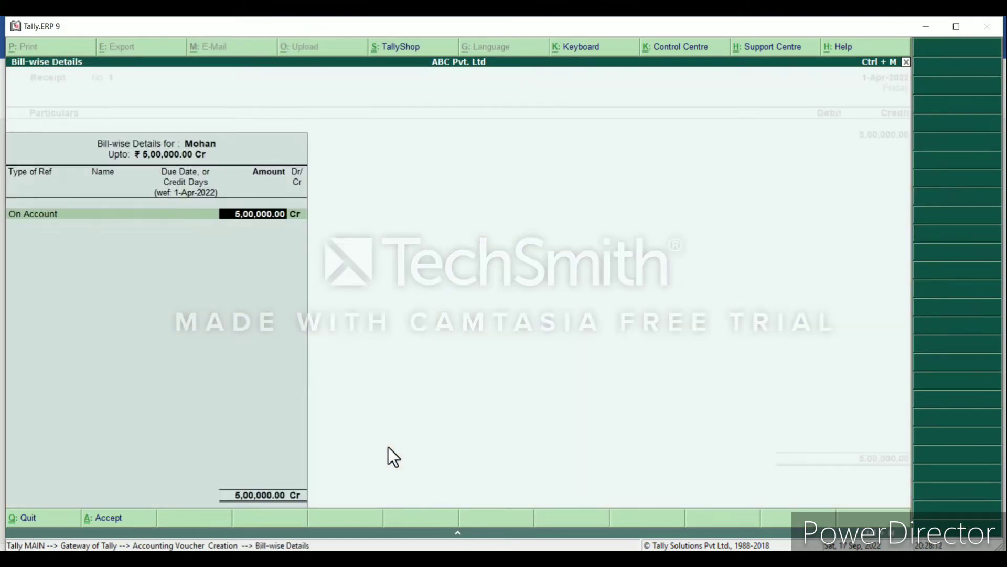
{"action": "key", "text": "Return"}
{"action": "key", "text": "Return"}
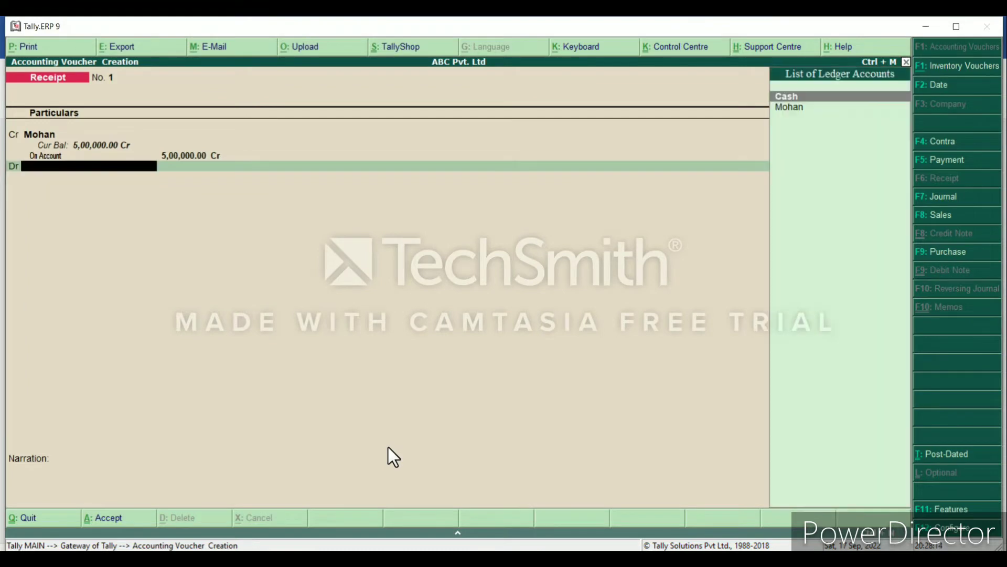
Debit the Cash ledger with 150000 in the receipt voucher
{"action": "key", "text": "Return"}
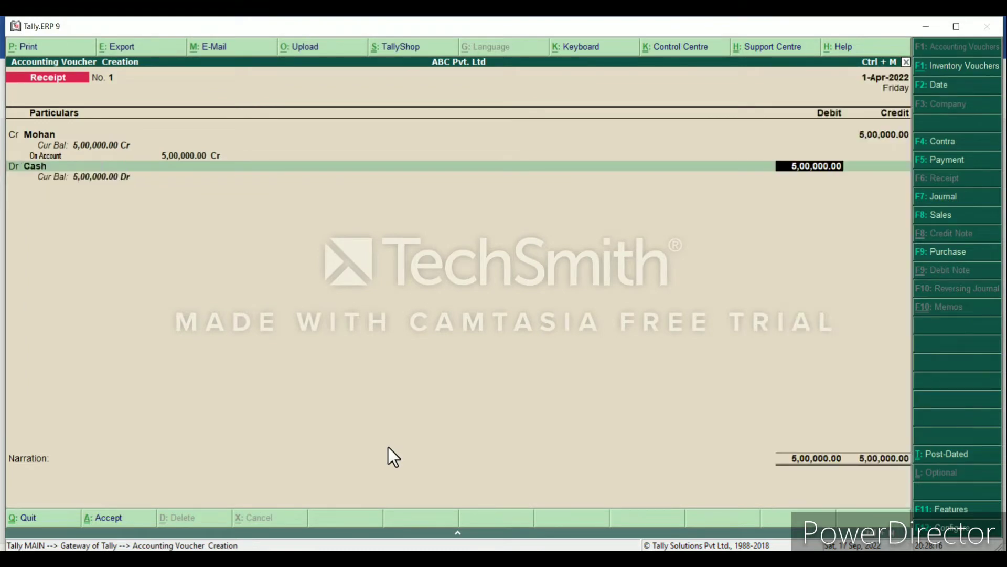
{"action": "type", "text": "150000"}
{"action": "key", "text": "Return"}
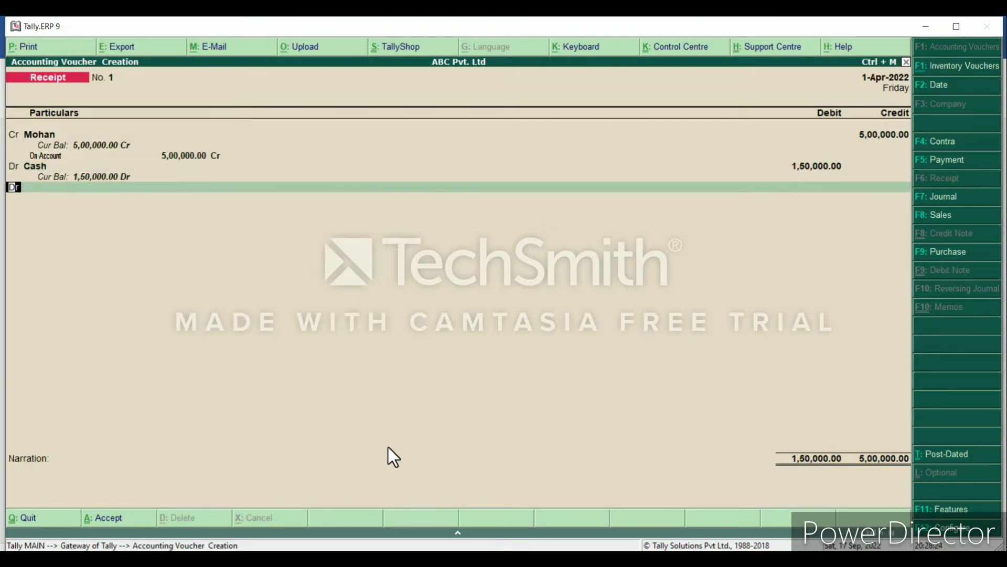
Add another debit line and start a new ledger for it named Kotak Bank, with no alias
{"action": "key", "text": "Return"}
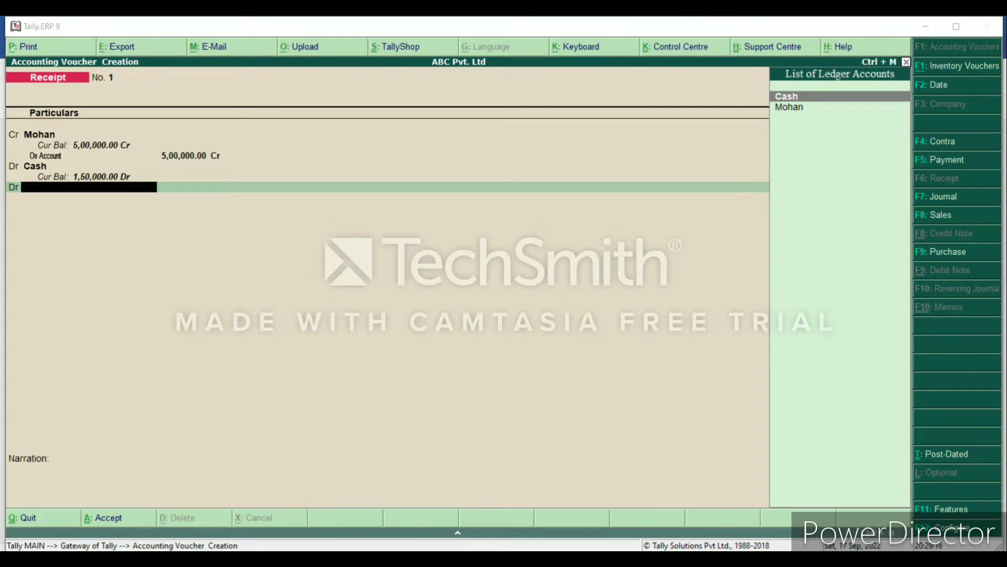
{"action": "left_click", "coordinate": [272, 332]}
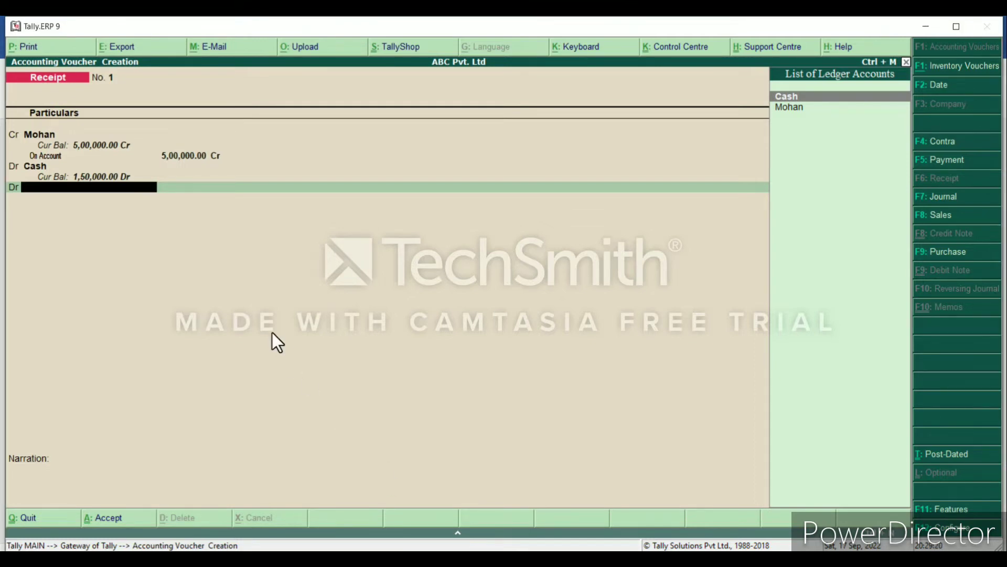
{"action": "key", "text": "alt+c"}
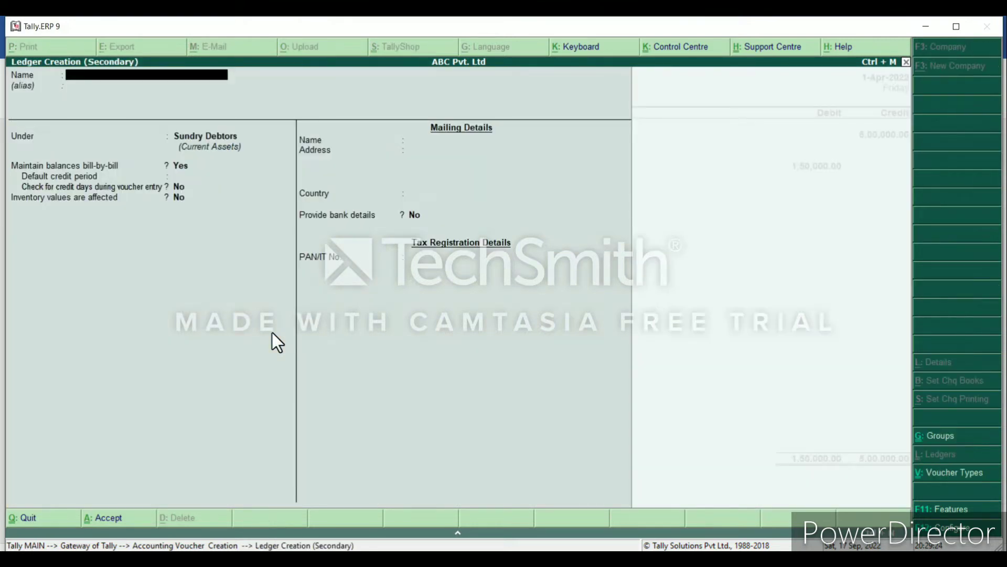
{"action": "type", "text": "Kotak Bank"}
{"action": "key", "text": "Return"}
{"action": "key", "text": "Return"}
Place the Kotak Bank ledger under Bank Accounts, keep the other defaults and save it
{"action": "type", "text": "Bank"}
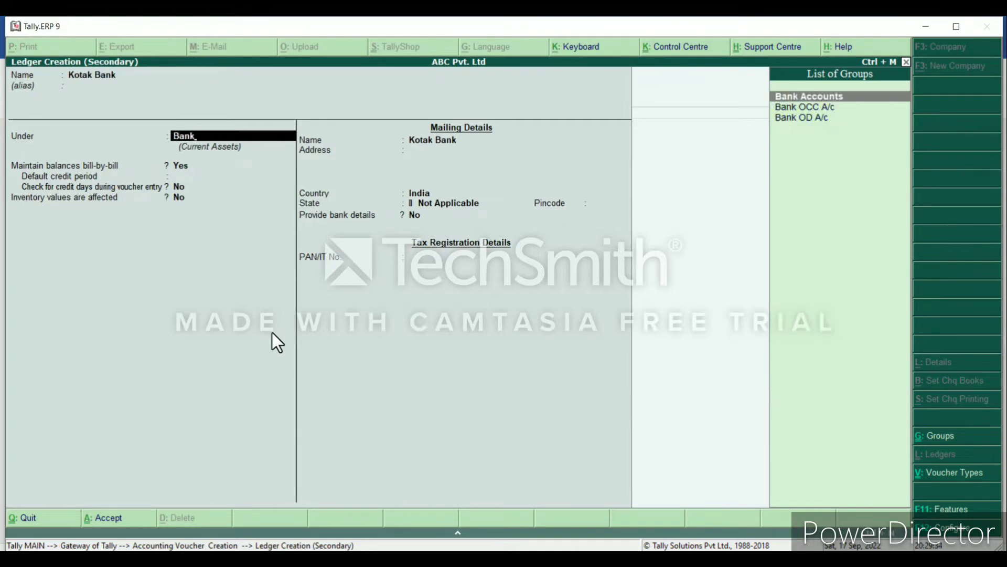
{"action": "key", "text": "Return"}
{"action": "key", "text": "Return"}
{"action": "key", "text": "Return"}
{"action": "key", "text": "Return"}
{"action": "key", "text": "Return"}
{"action": "key", "text": "Return"}
{"action": "key", "text": "Return"}
{"action": "key", "text": "Return"}
{"action": "key", "text": "Return"}
{"action": "key", "text": "Return"}
{"action": "key", "text": "Return"}
{"action": "key", "text": "Return"}
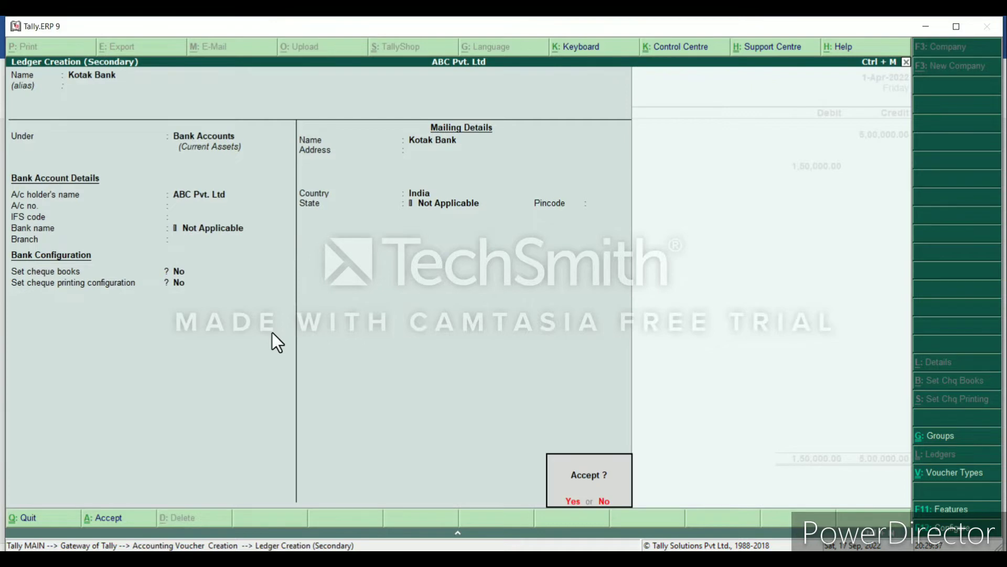
{"action": "key", "text": "Return"}
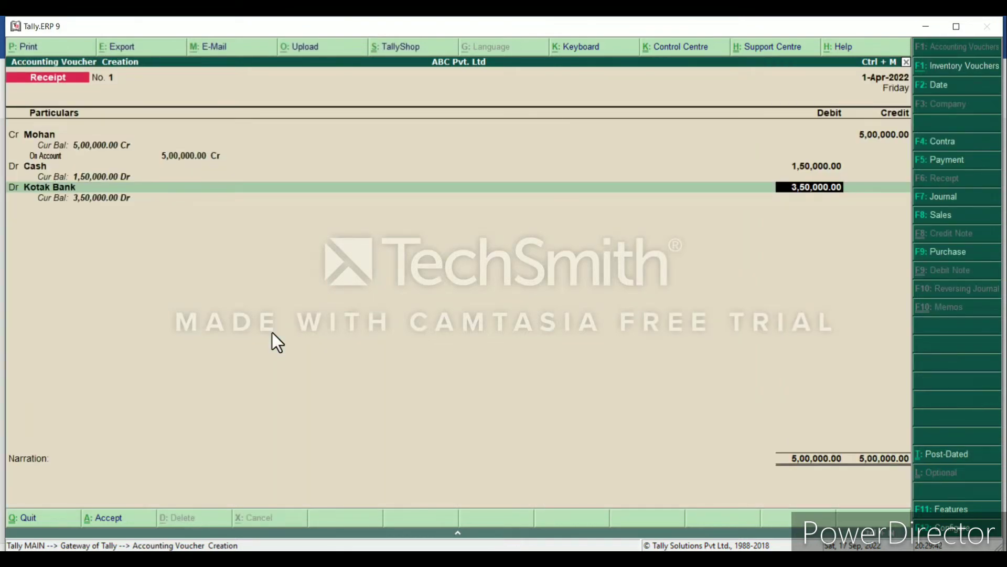
Debit Kotak Bank with the remaining 3,50,000.00 and accept the Cheque/DD bank allocation without an instrument number
{"action": "key", "text": "Return"}
{"action": "key", "text": "Return"}
{"action": "key", "text": "Return"}
{"action": "key", "text": "Return"}
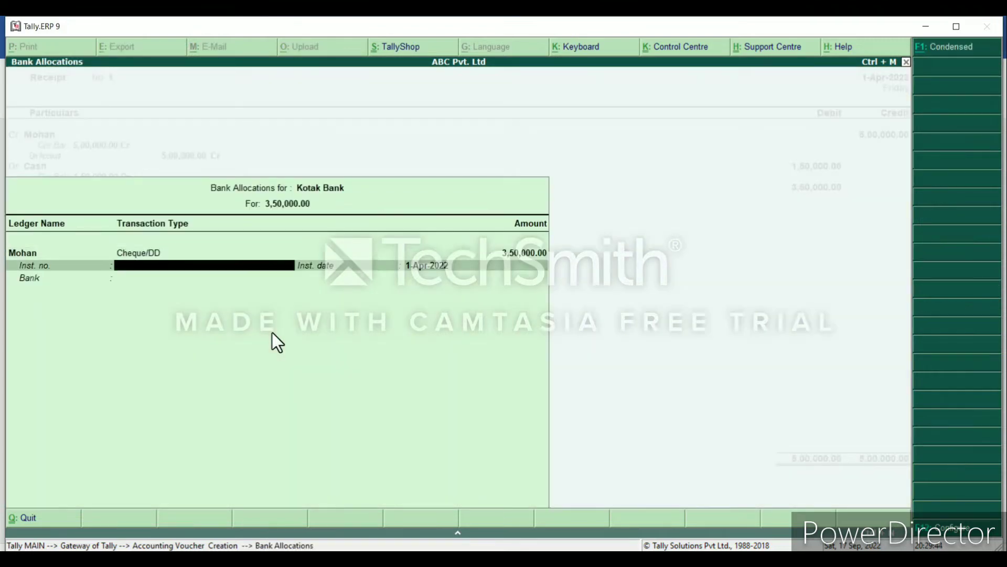
{"action": "key", "text": "Return"}
{"action": "key", "text": "Return"}
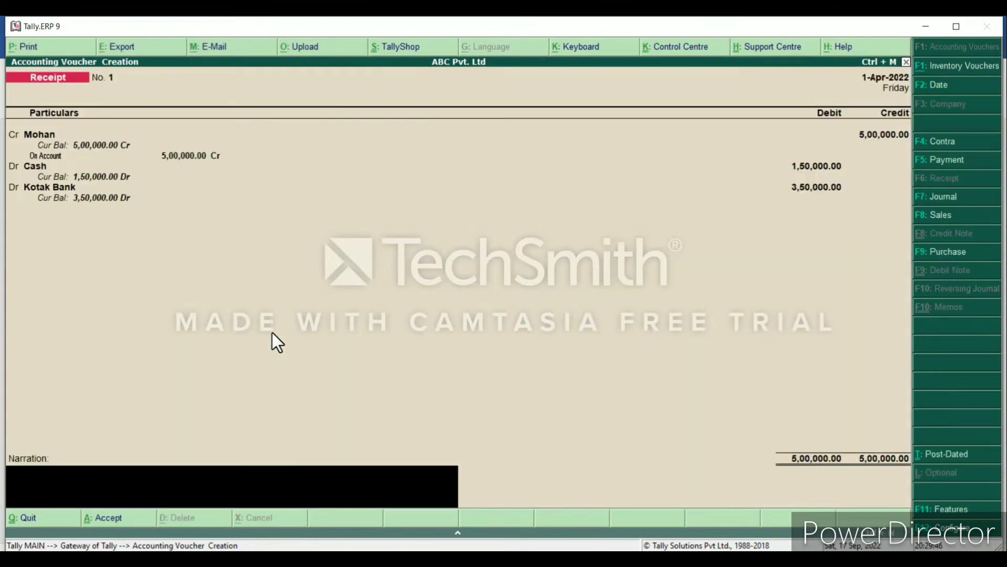
Add a narration stating that the amount was received from the customer, and save the receipt voucher
{"action": "type", "text": "Being amount received from mo"}
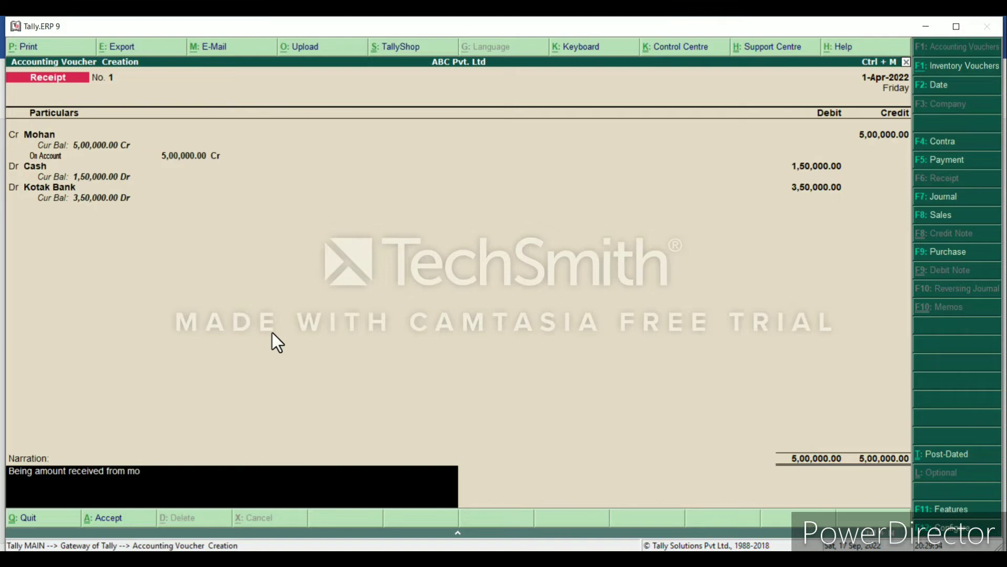
{"action": "type", "text": "han"}
{"action": "key", "text": "Return"}
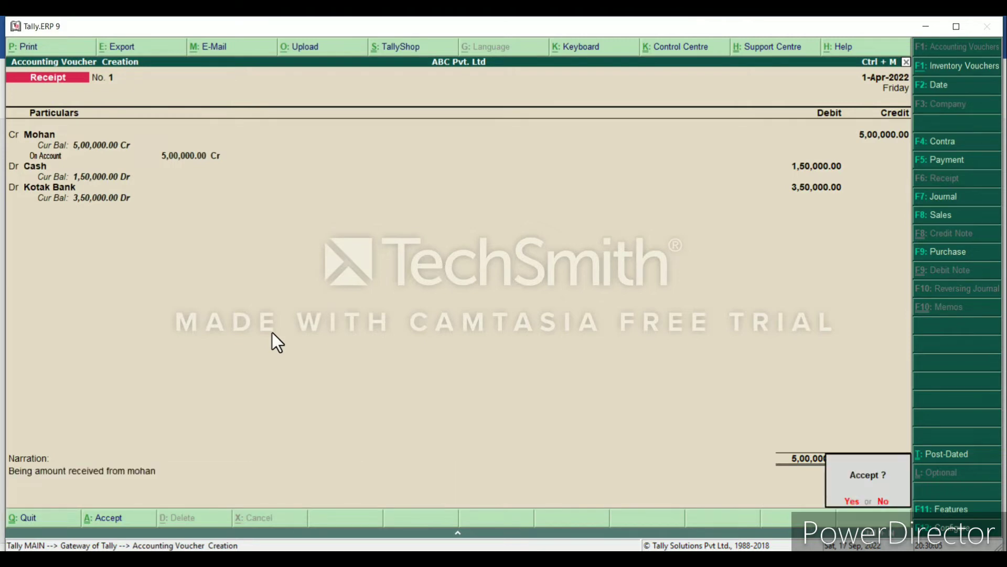
{"action": "key", "text": "Return"}
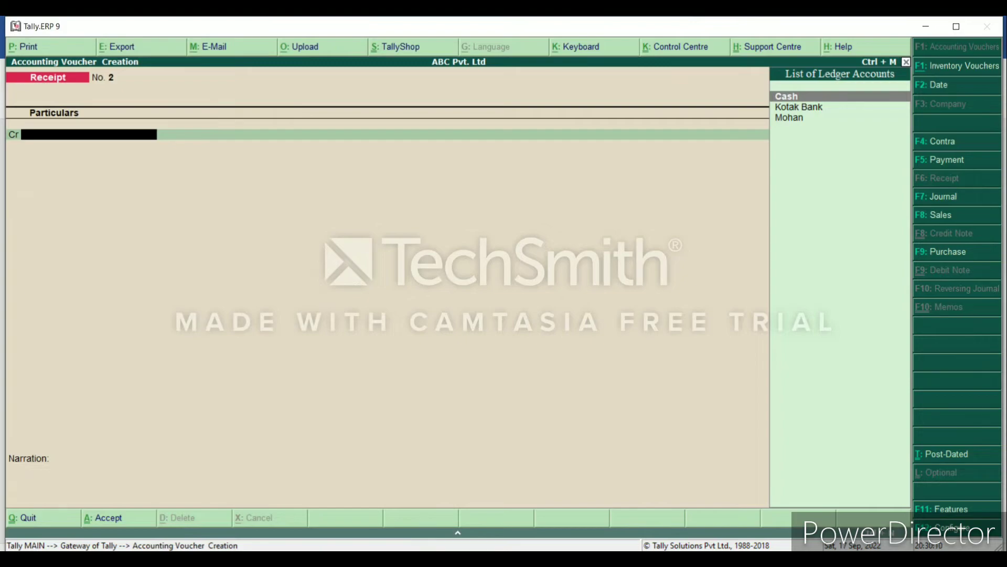
Switch to a payment voucher and start a new ledger named Book Stall for its debit line, without an alias
{"action": "key", "text": "alt+Tab"}
{"action": "left_click", "coordinate": [939, 160]}
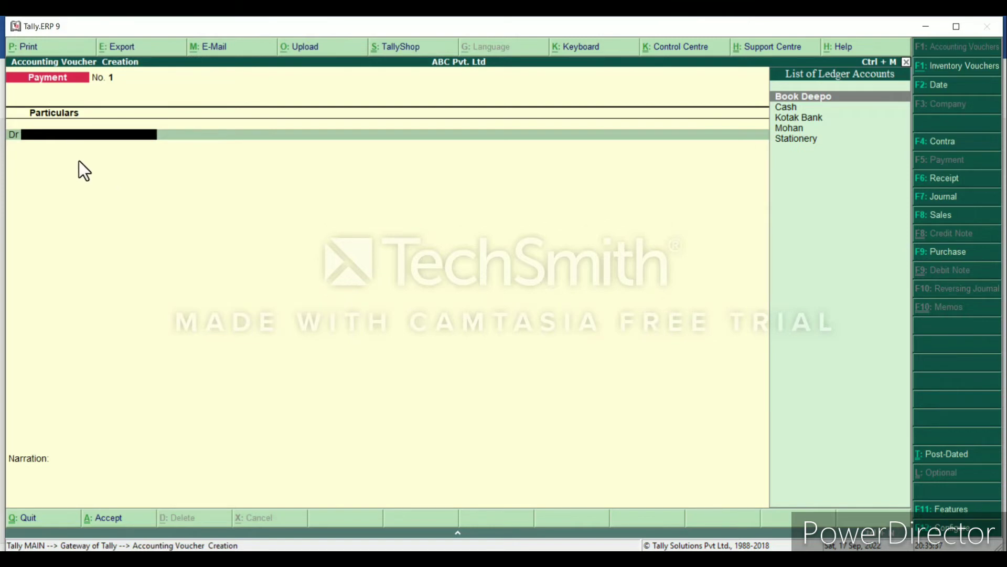
{"action": "key", "text": "alt+c"}
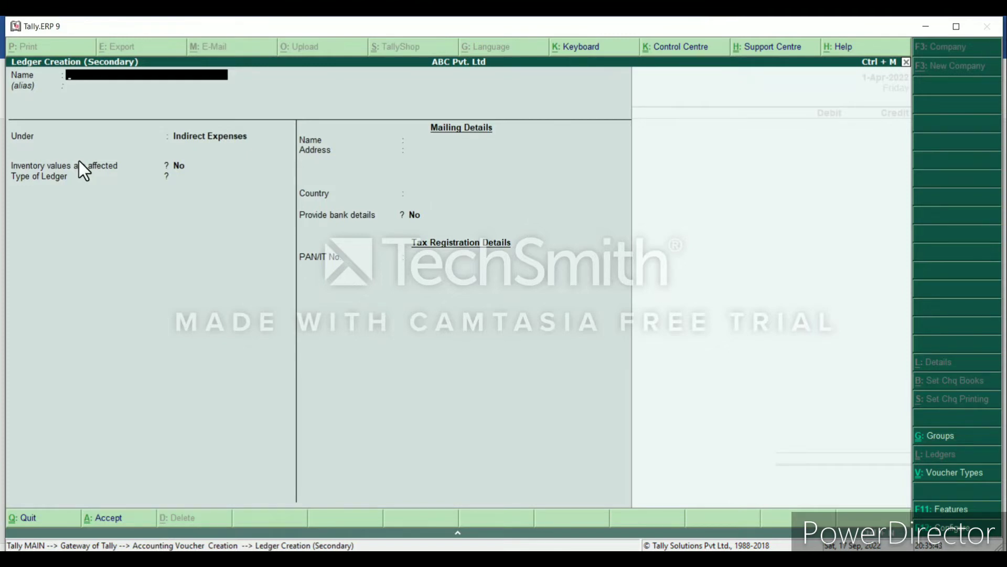
{"action": "type", "text": "S"}
{"action": "key", "text": "BackSpace"}
{"action": "type", "text": "Book Stall"}
{"action": "key", "text": "Return"}
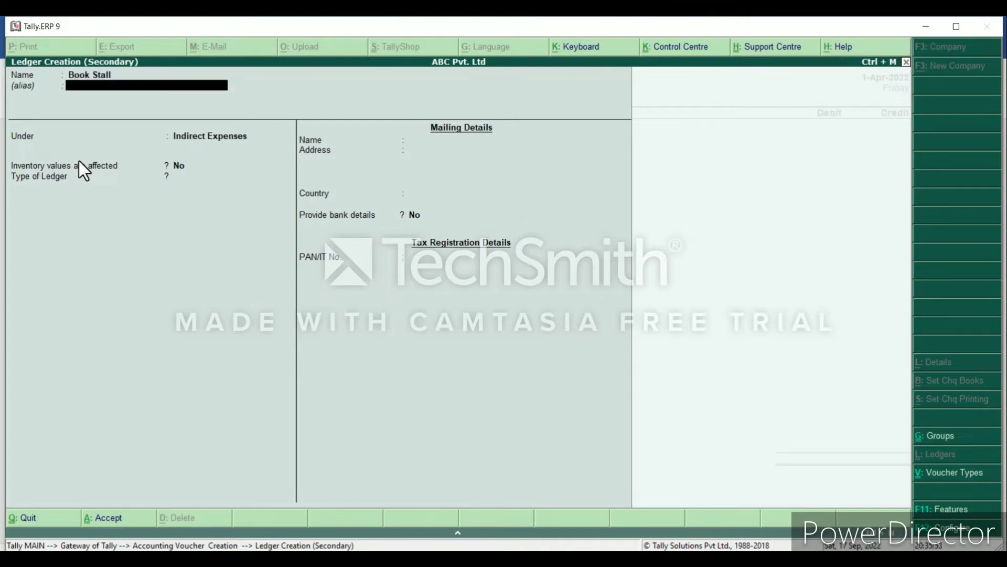
{"action": "key", "text": "Return"}
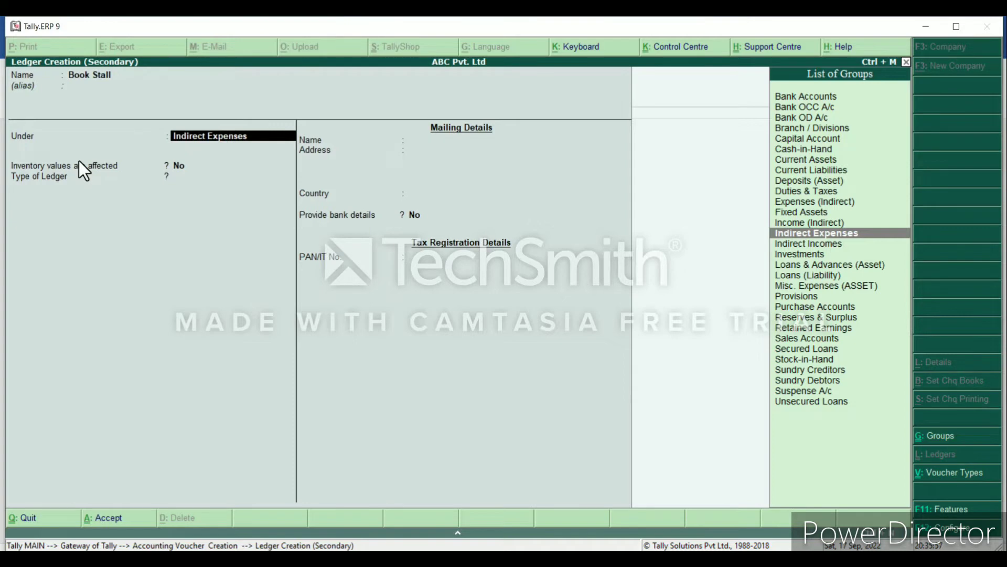
Place the Book Stall ledger under Sundry Creditors, keep the other defaults and save it
{"action": "type", "text": "Sundry"}
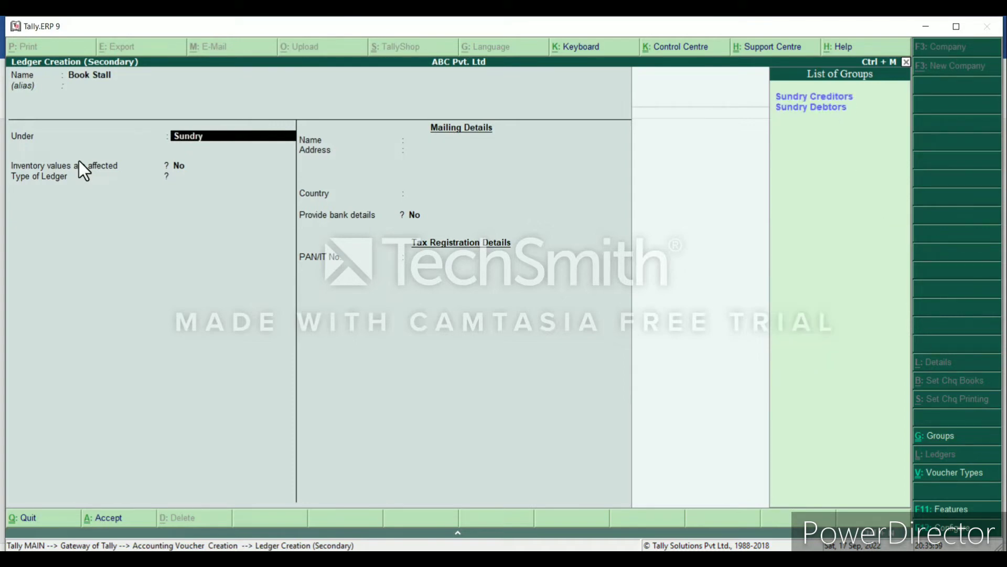
{"action": "key", "text": "Return"}
{"action": "key", "text": "Return"}
{"action": "key", "text": "Return"}
{"action": "key", "text": "Return"}
{"action": "key", "text": "Return"}
{"action": "key", "text": "Return"}
{"action": "key", "text": "Return"}
{"action": "key", "text": "Return"}
{"action": "key", "text": "Return"}
{"action": "key", "text": "Return"}
{"action": "key", "text": "Return"}
{"action": "key", "text": "Return"}
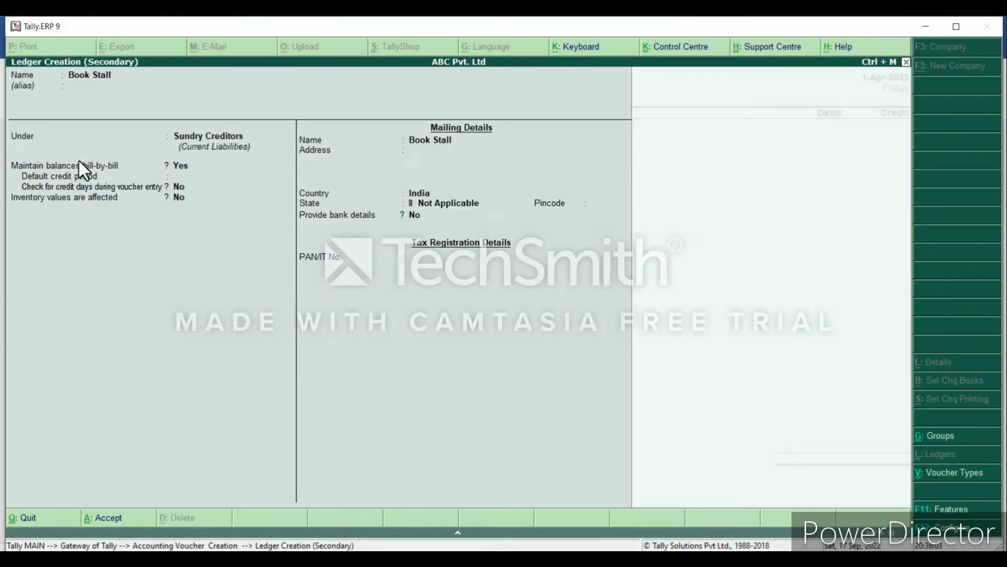
Save the Book Stall ledger and debit it with 3,500.00 as On Account in the payment voucher
{"action": "key", "text": "Return"}
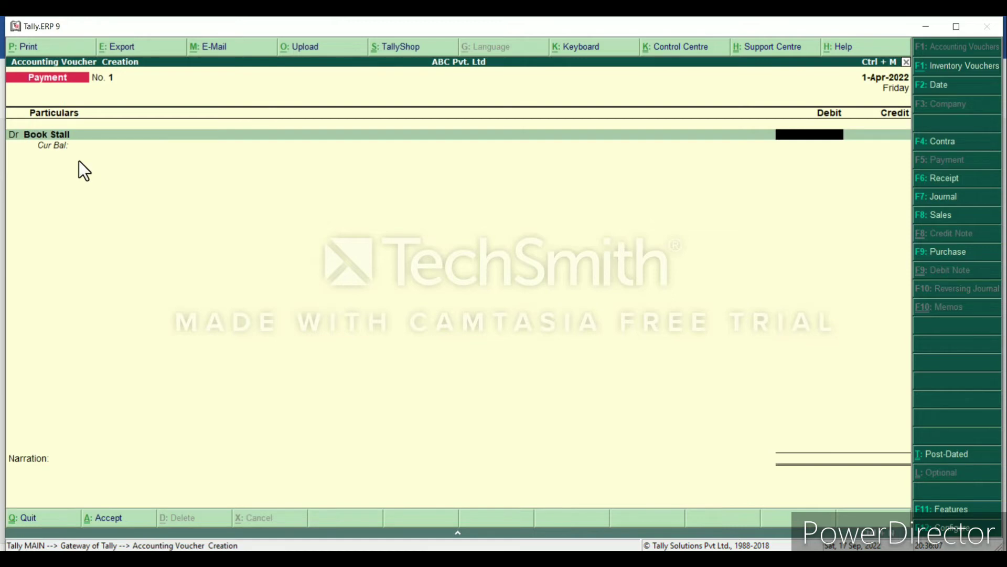
{"action": "type", "text": "3500"}
{"action": "key", "text": "Return"}
{"action": "key", "text": "Return"}
{"action": "key", "text": "Return"}
{"action": "key", "text": "Return"}
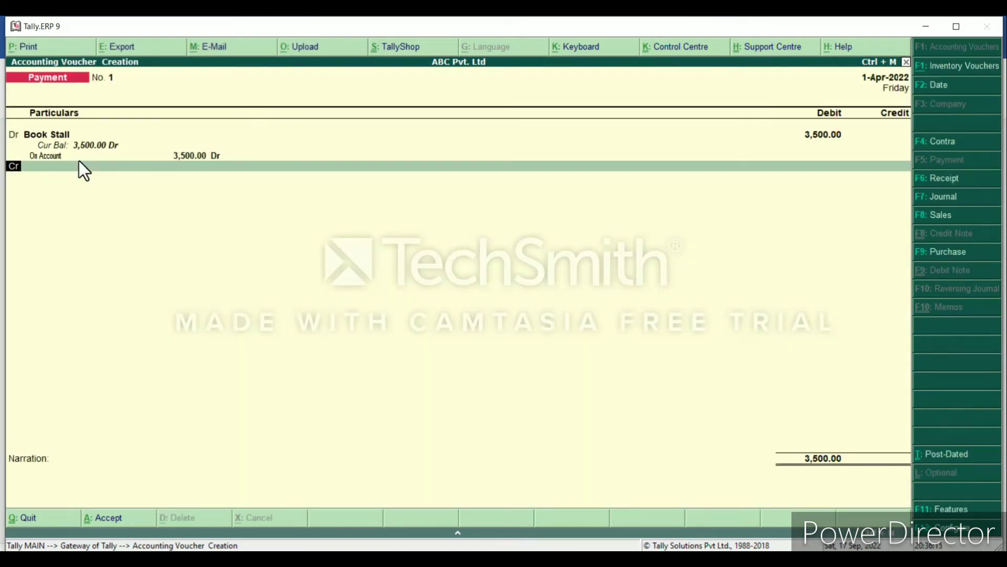
Credit Cash with 3,500.00 on the second line of the payment voucher
{"action": "key", "text": "Return"}
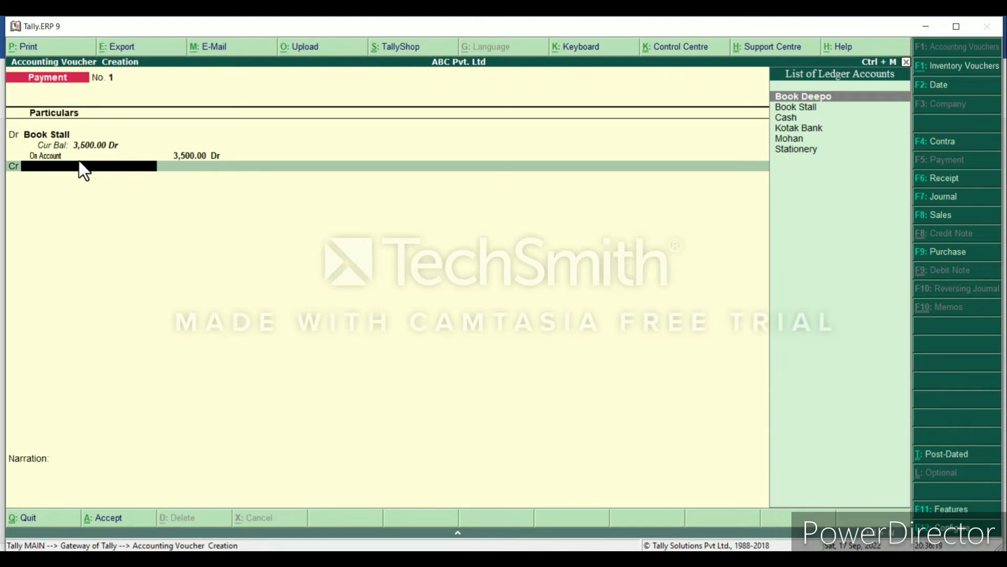
{"action": "key", "text": "Down"}
{"action": "key", "text": "Down"}
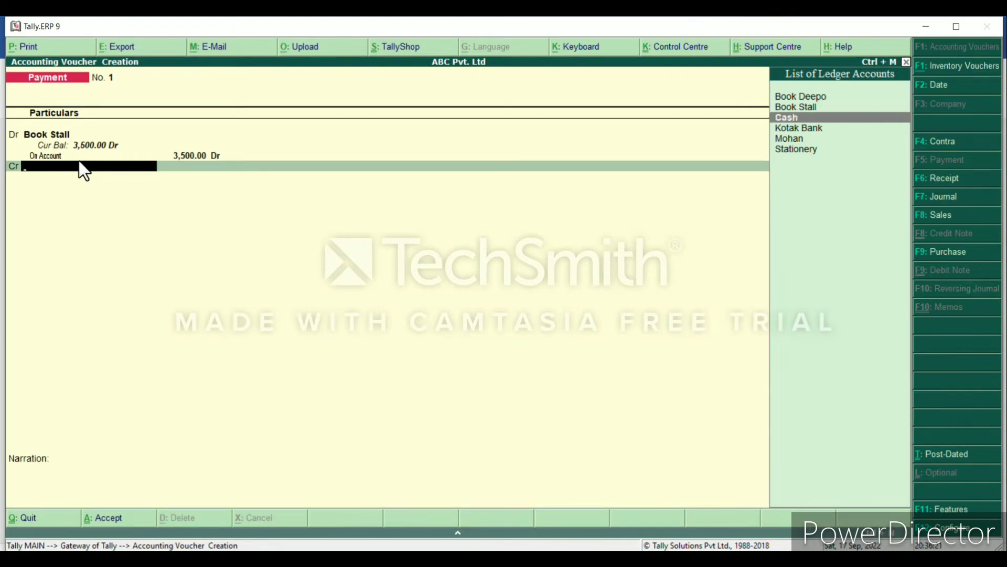
{"action": "key", "text": "Return"}
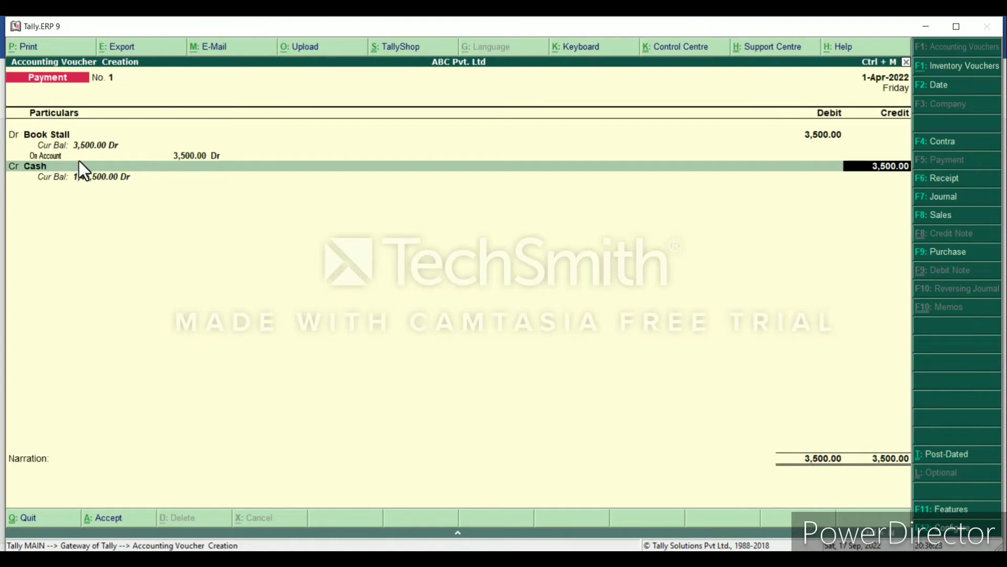
{"action": "key", "text": "Return"}
Add the narration "Being amount paid for stationery item" and save the payment voucher
{"action": "type", "text": "Being"}
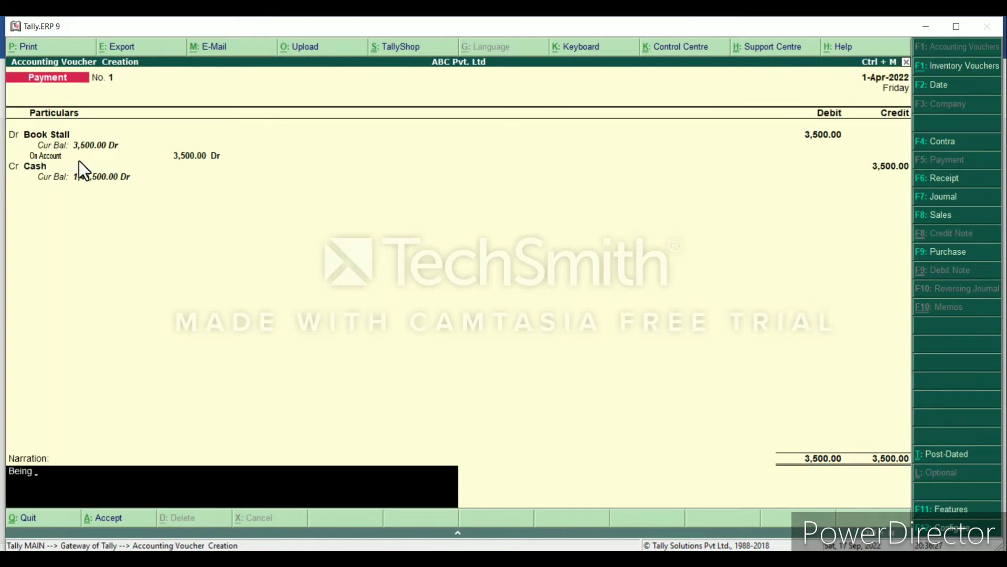
{"action": "type", "text": " amount paid for stationery item"}
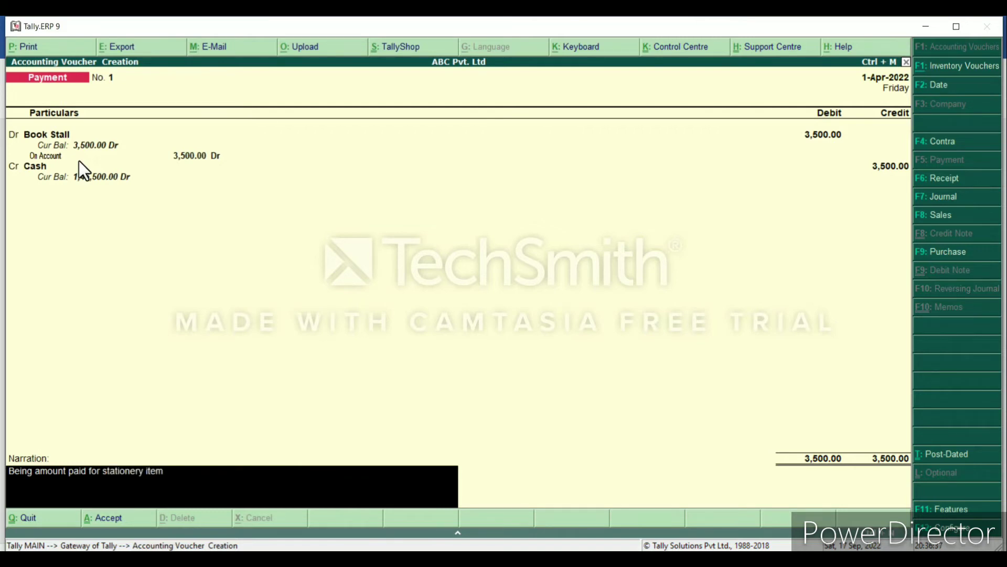
{"action": "key", "text": "Return"}
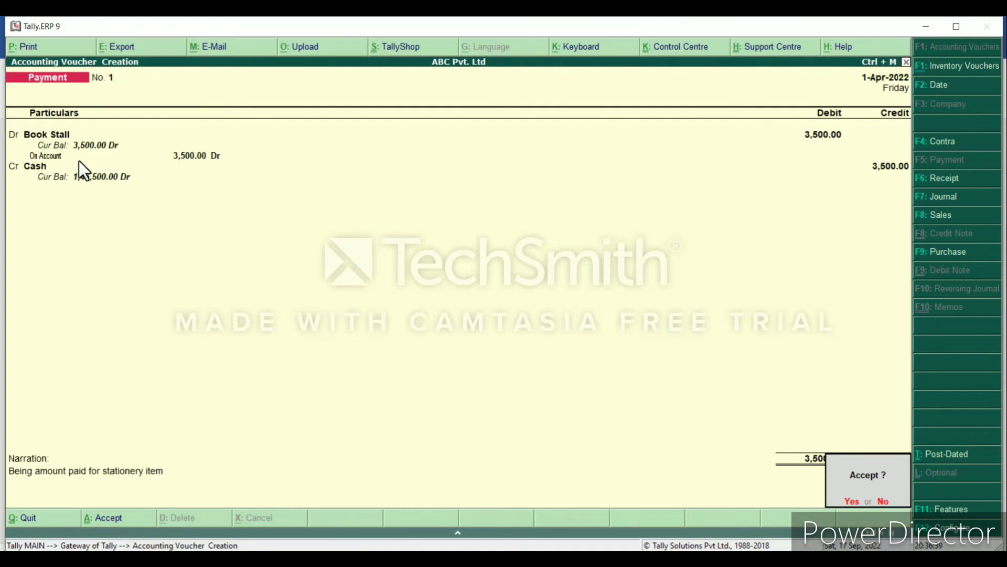
{"action": "key", "text": "Return"}
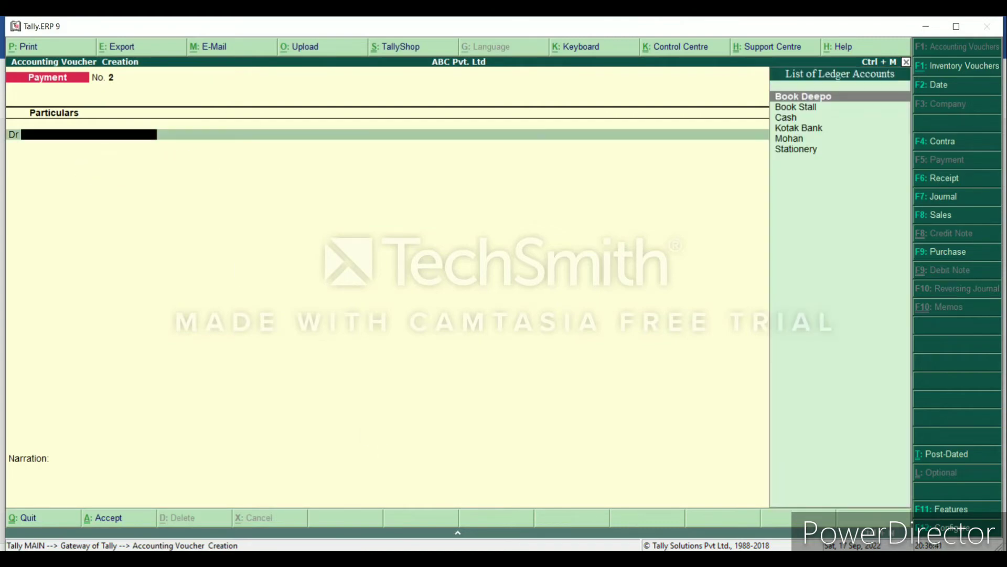
Switch to the Word document to read the next transaction in the list, and return to Tally
{"action": "key", "text": "alt+Tab"}
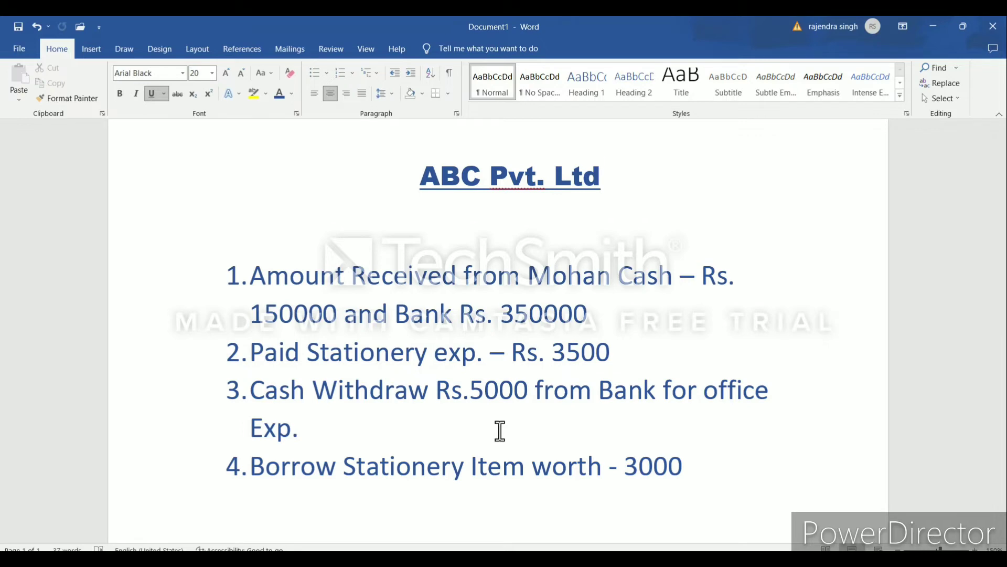
{"action": "mouse_move", "coordinate": [599, 560]}
{"action": "left_click", "coordinate": [599, 517]}
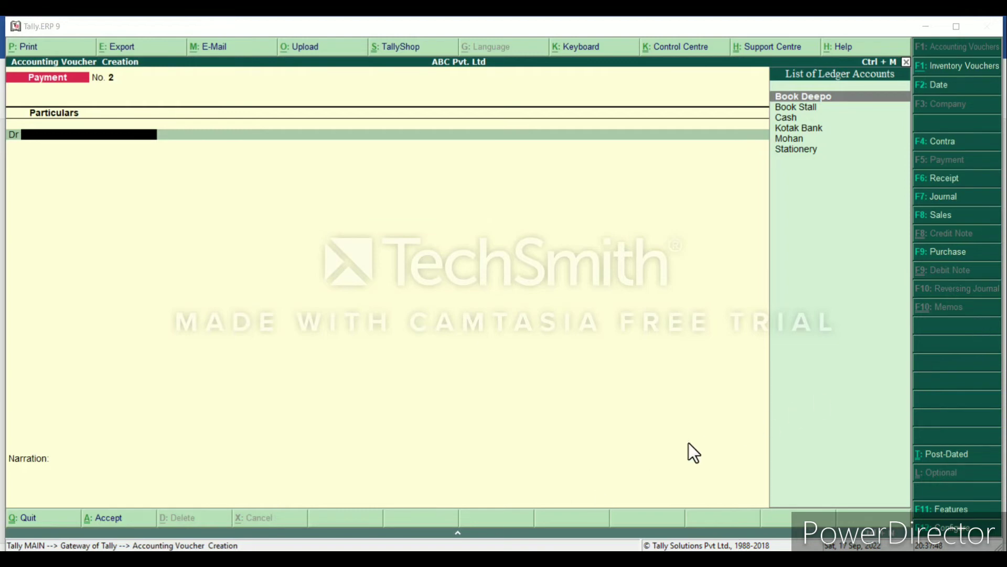
Switch to a contra voucher and choose Kotak Bank as its credit ledger
{"action": "left_click", "coordinate": [942, 143]}
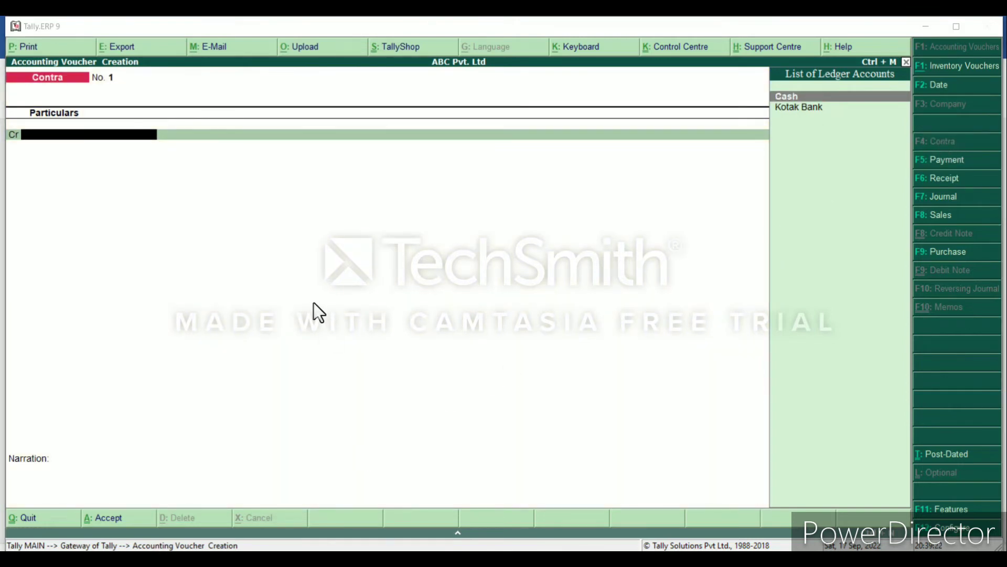
{"action": "left_click", "coordinate": [314, 304]}
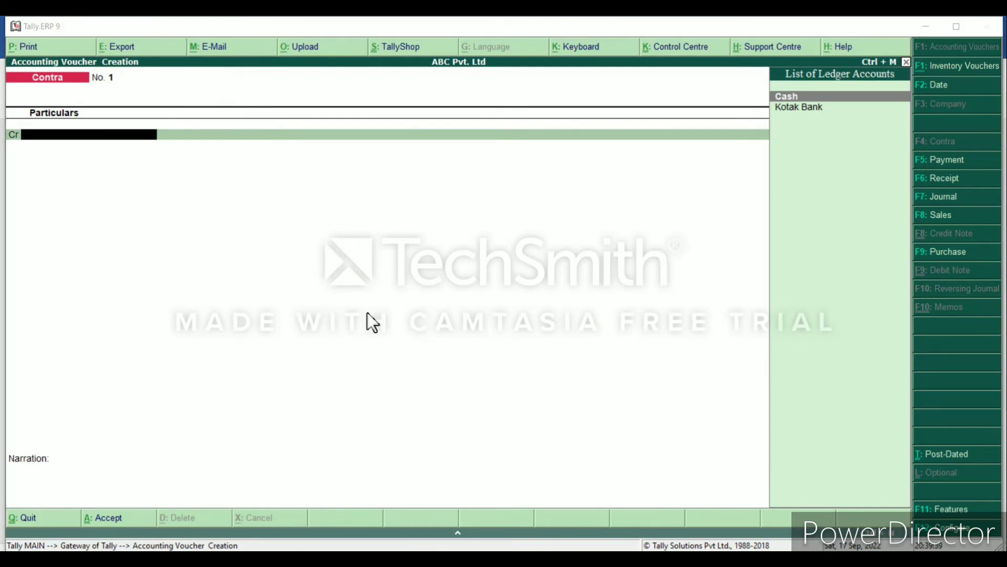
{"action": "left_click", "coordinate": [367, 313]}
{"action": "key", "text": "Down"}
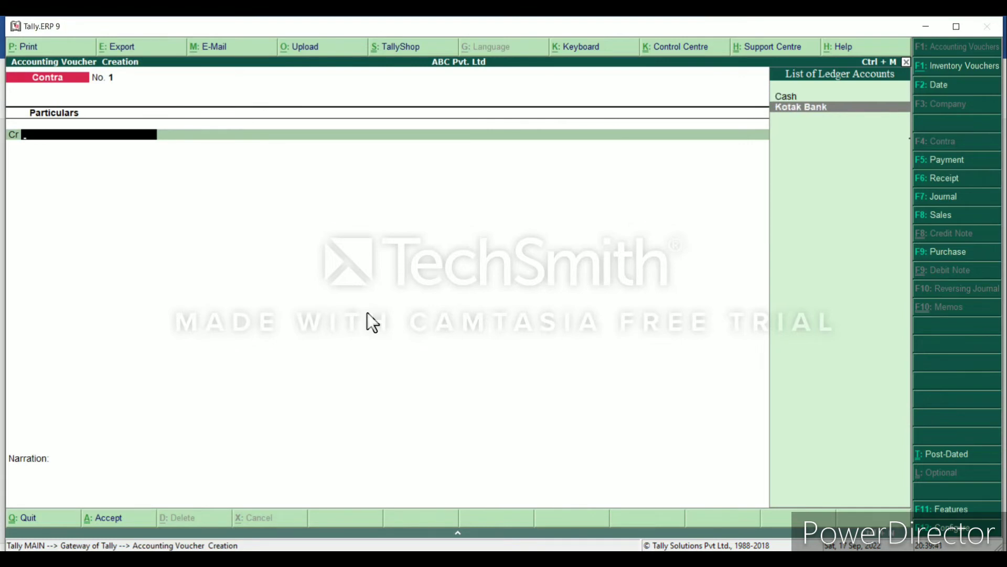
{"action": "key", "text": "Return"}
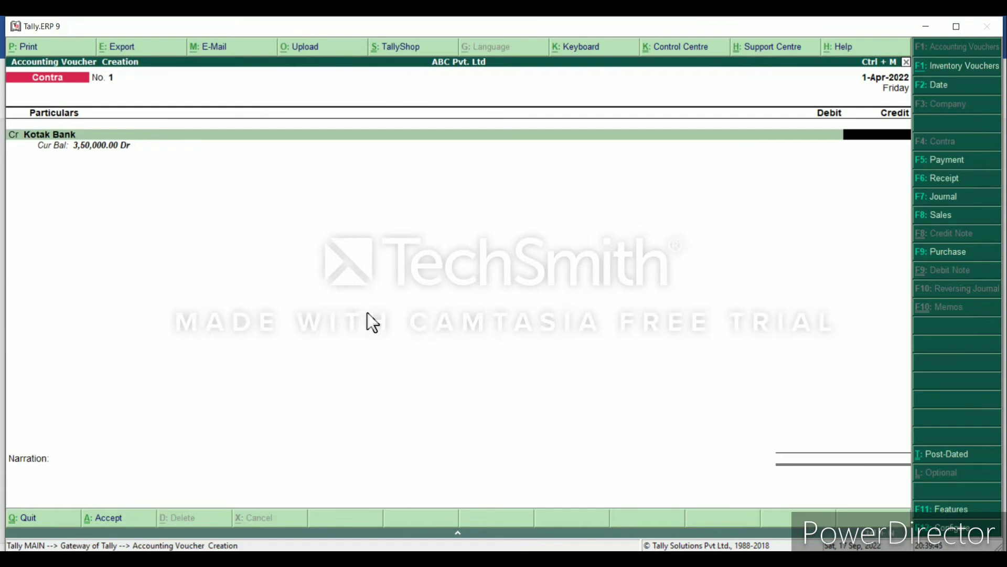
Set the Kotak Bank credit to 5,000.00 and accept the Cheque bank allocation dated 1-Apr-2022 without an instrument number
{"action": "type", "text": "5000"}
{"action": "key", "text": "Return"}
{"action": "key", "text": "Return"}
{"action": "key", "text": "Return"}
{"action": "key", "text": "Return"}
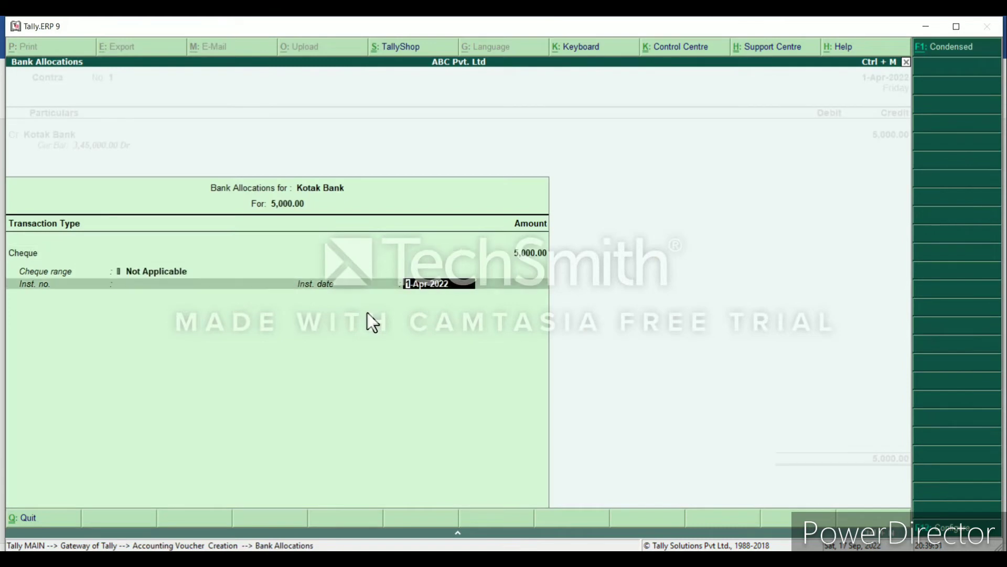
{"action": "key", "text": "Return"}
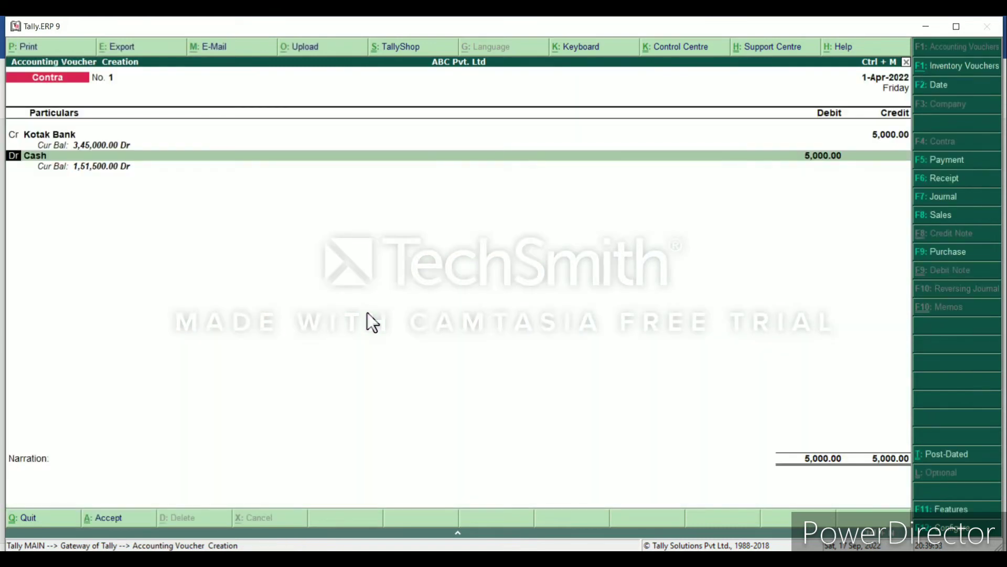
Accept Cash as the debit ledger of the contra voucher with the amount 5,000.00
{"action": "key", "text": "Return"}
{"action": "key", "text": "Return"}
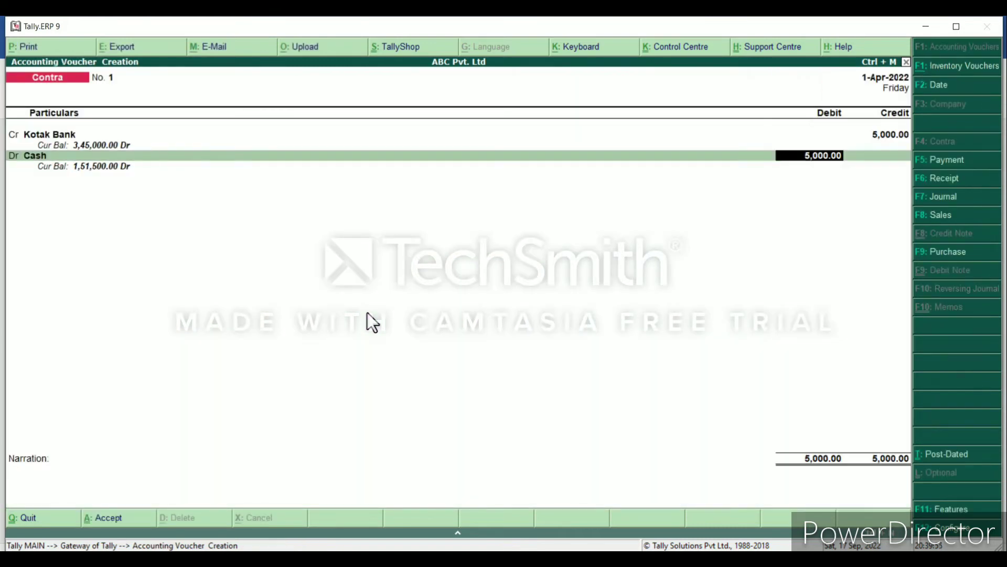
{"action": "key", "text": "Return"}
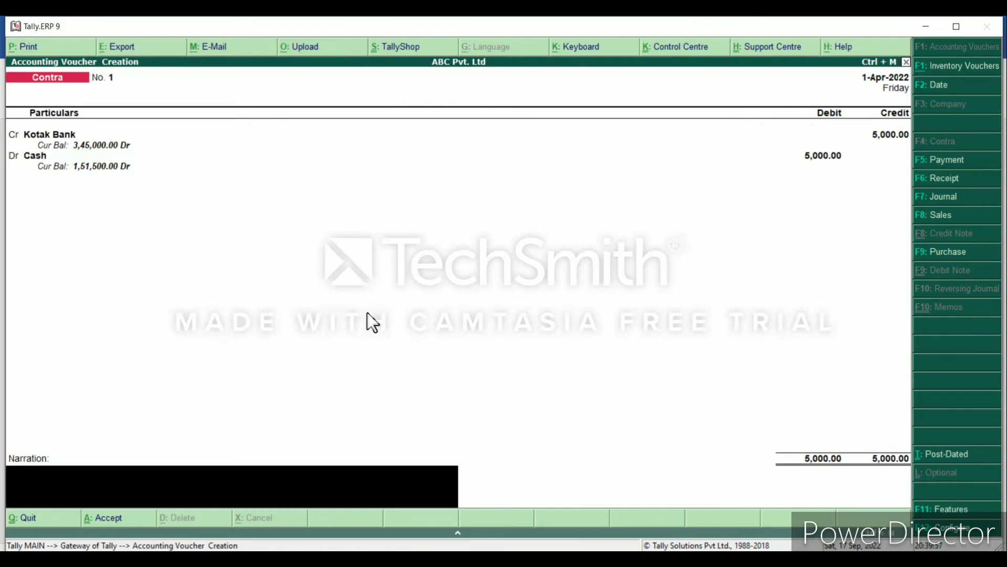
Add the narration "Being cash withdrwal from bank for office exp", save the contra voucher and leave voucher entry
{"action": "type", "text": "Being cash withdrwal from bank for office exp"}
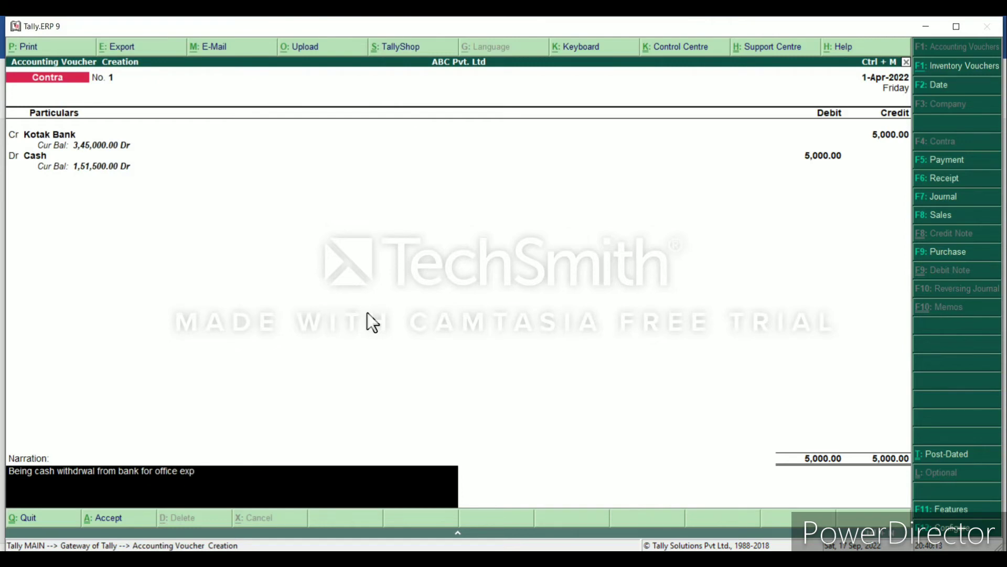
{"action": "key", "text": "Return"}
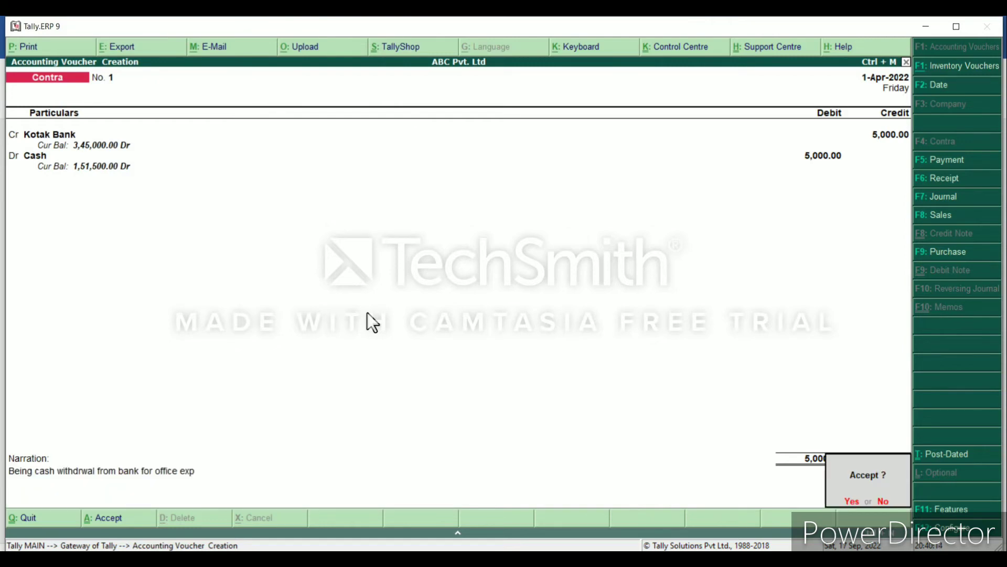
{"action": "key", "text": "Return"}
{"action": "key", "text": "Escape"}
{"action": "key", "text": "Return"}
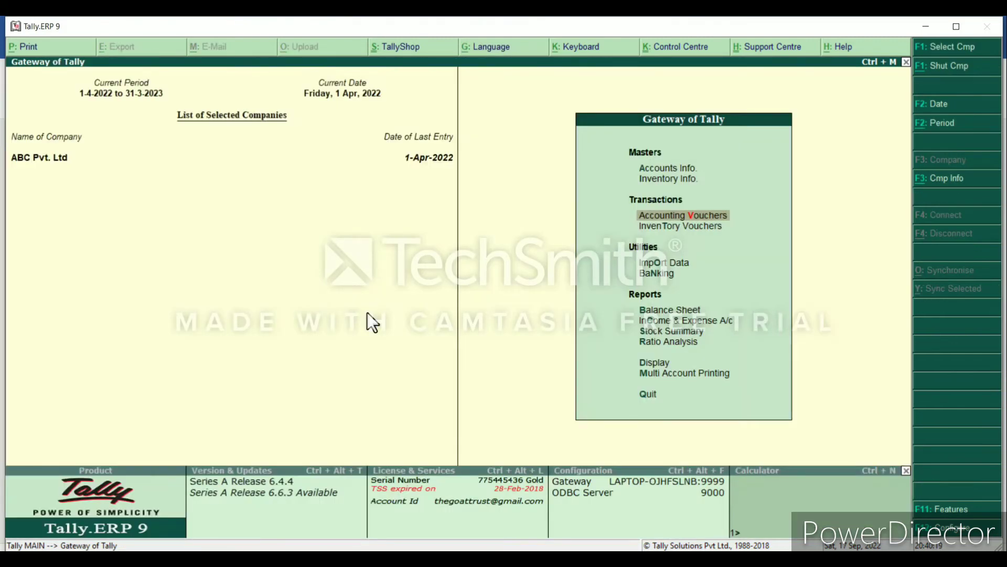
Open the Day Book to review the day's vouchers, view the Kotak Bank contra entry, and close the report
{"action": "key", "text": "d"}
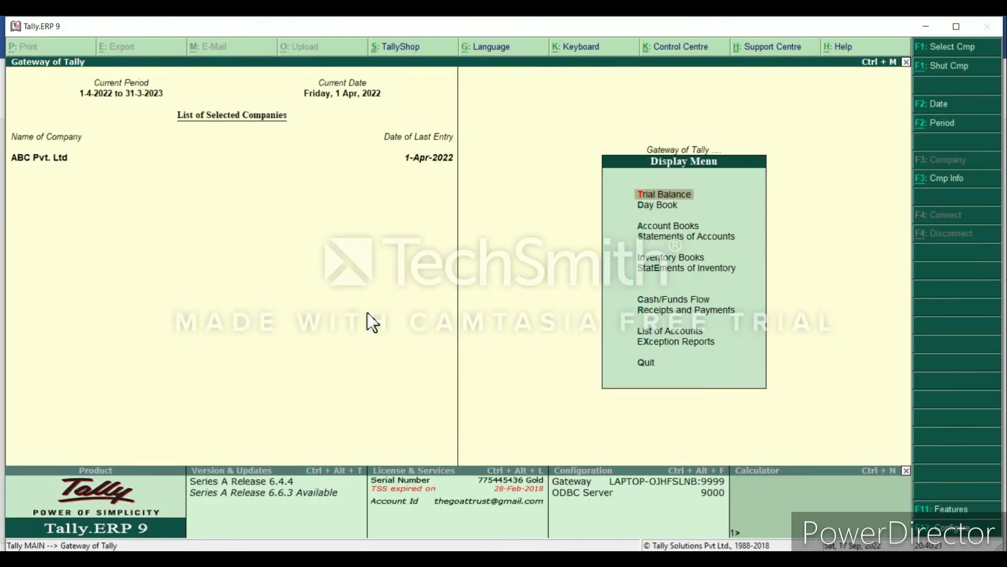
{"action": "key", "text": "Down"}
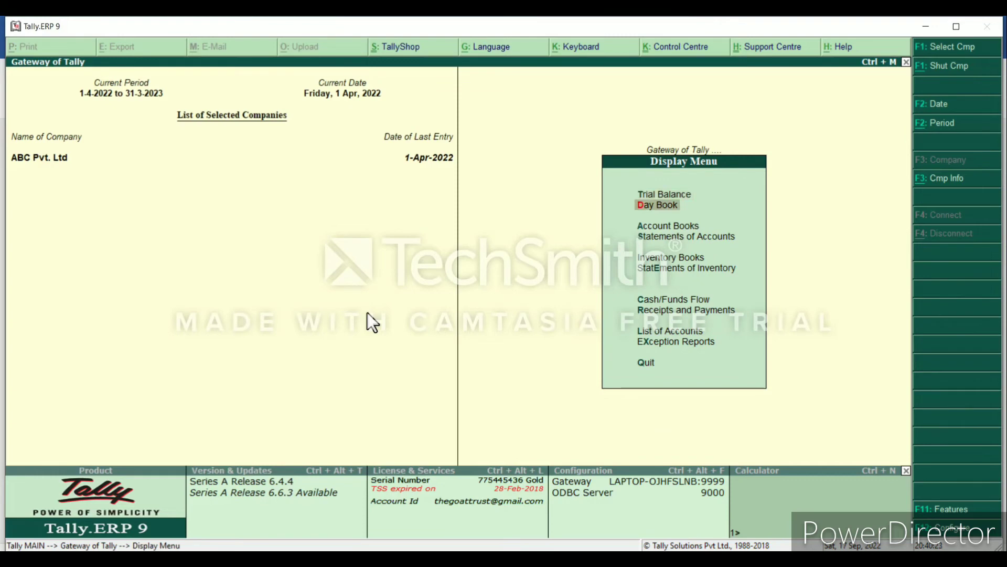
{"action": "key", "text": "Return"}
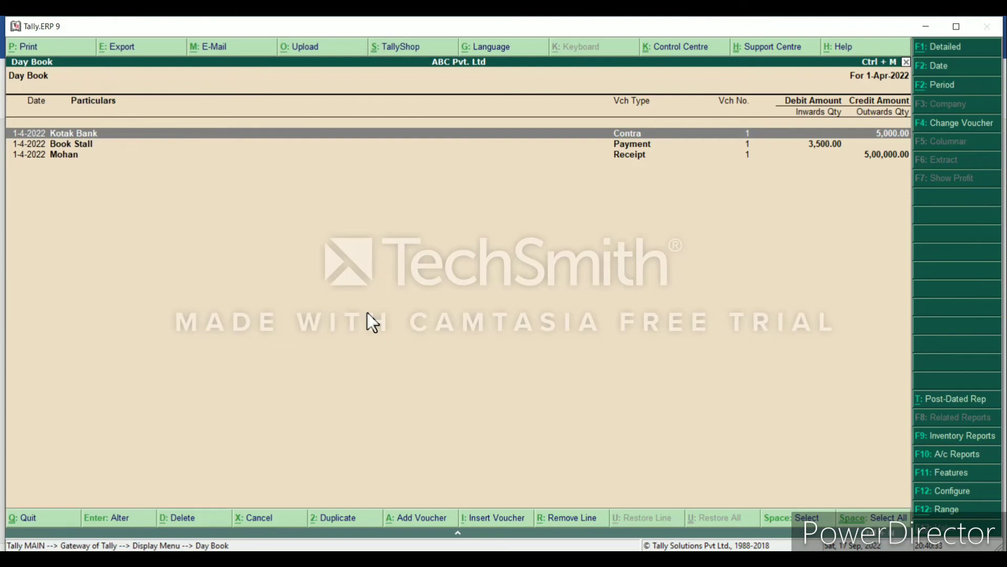
{"action": "key", "text": "Return"}
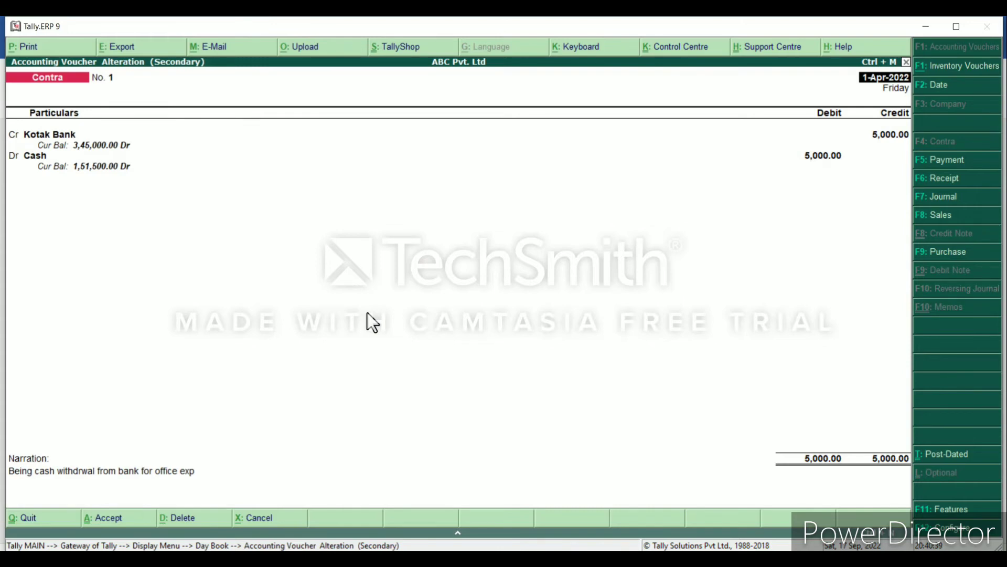
{"action": "key", "text": "Escape"}
{"action": "key", "text": "Return"}
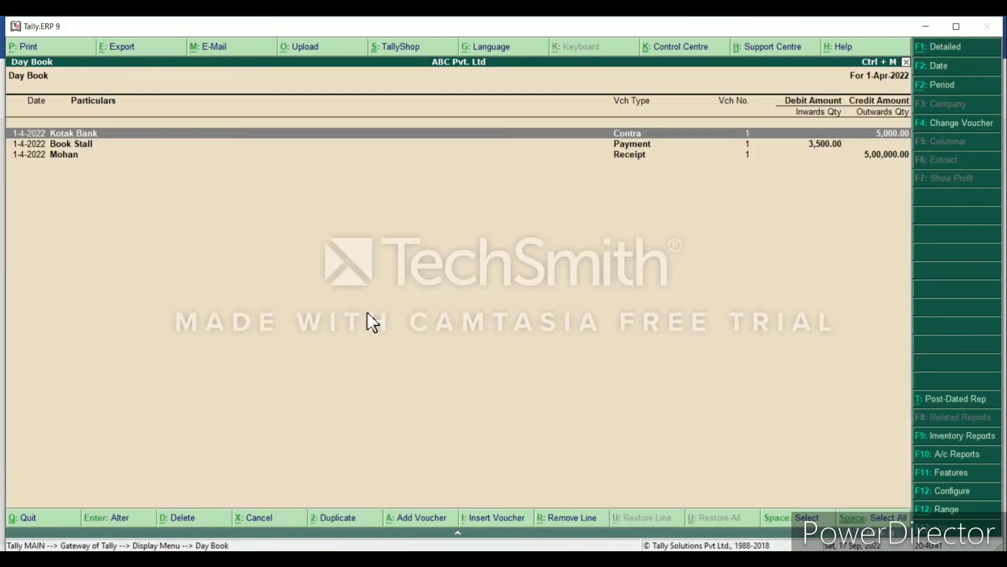
{"action": "key", "text": "Escape"}
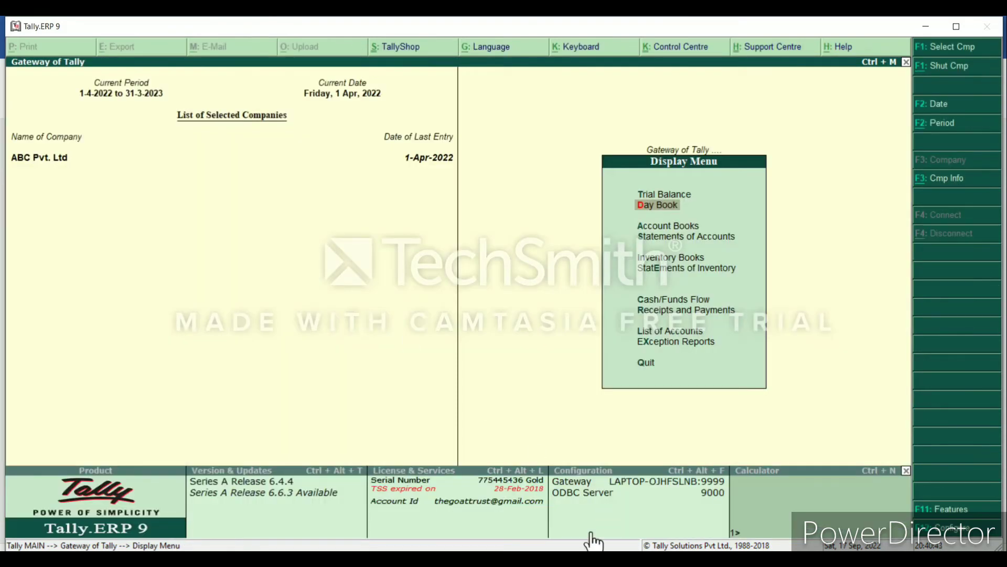
Check the transaction list in the Word document, return to Tally and reopen accounting voucher entry
{"action": "left_click", "coordinate": [567, 559]}
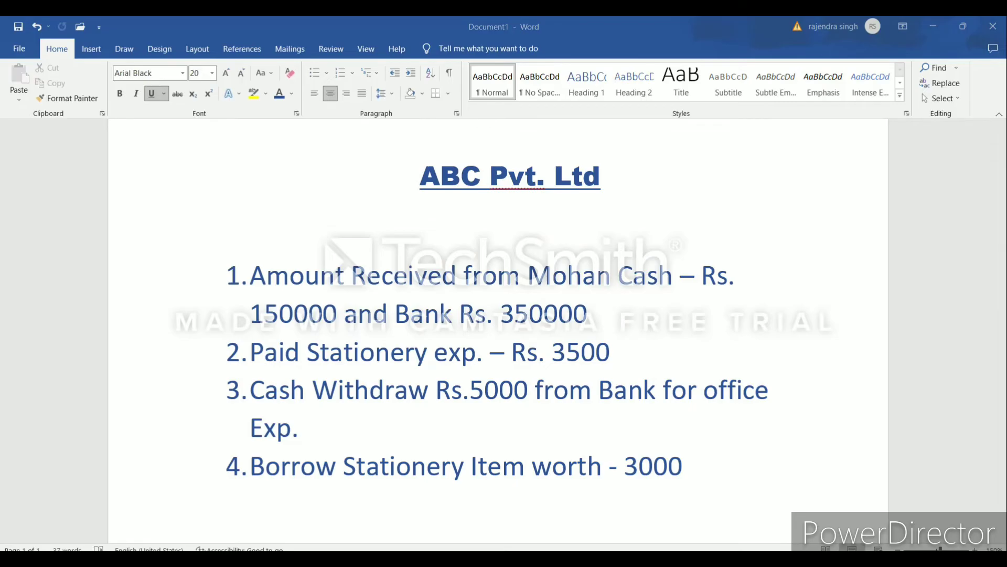
{"action": "key", "text": "alt+Tab"}
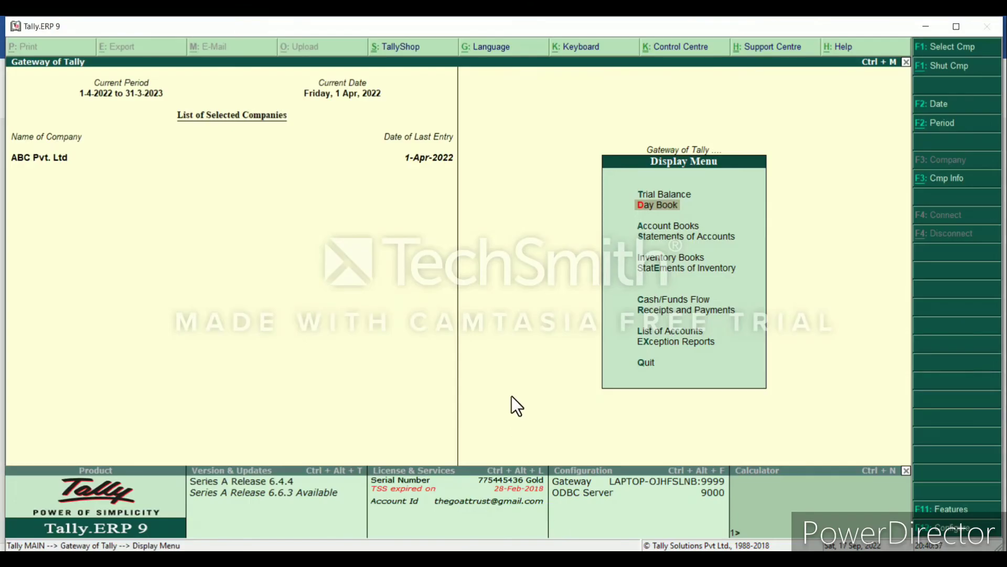
{"action": "key", "text": "Escape"}
{"action": "key", "text": "Up"}
{"action": "key", "text": "Up"}
{"action": "key", "text": "Up"}
{"action": "key", "text": "Up"}
{"action": "key", "text": "Up"}
{"action": "key", "text": "Up"}
{"action": "key", "text": "Up"}
{"action": "key", "text": "Up"}
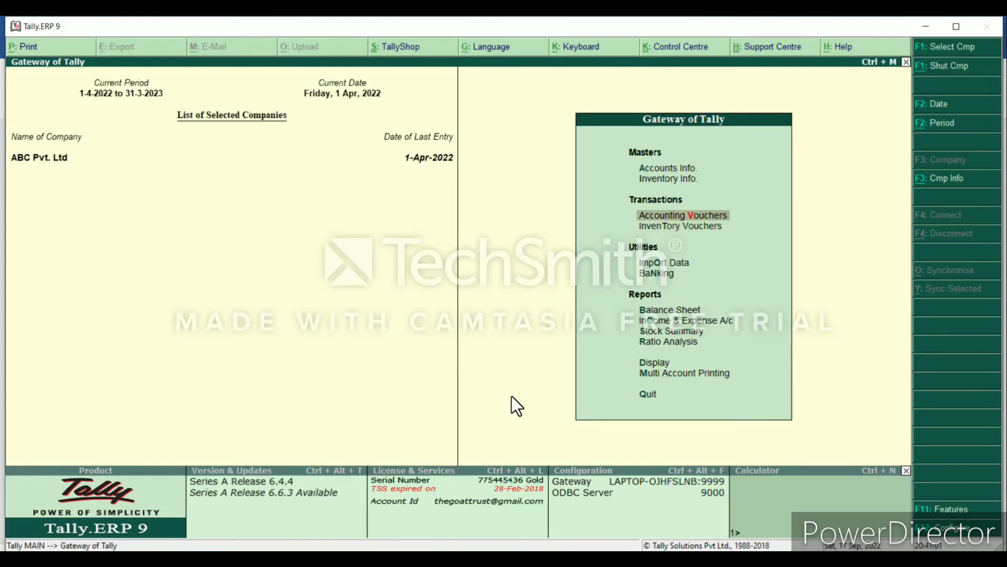
{"action": "key", "text": "Return"}
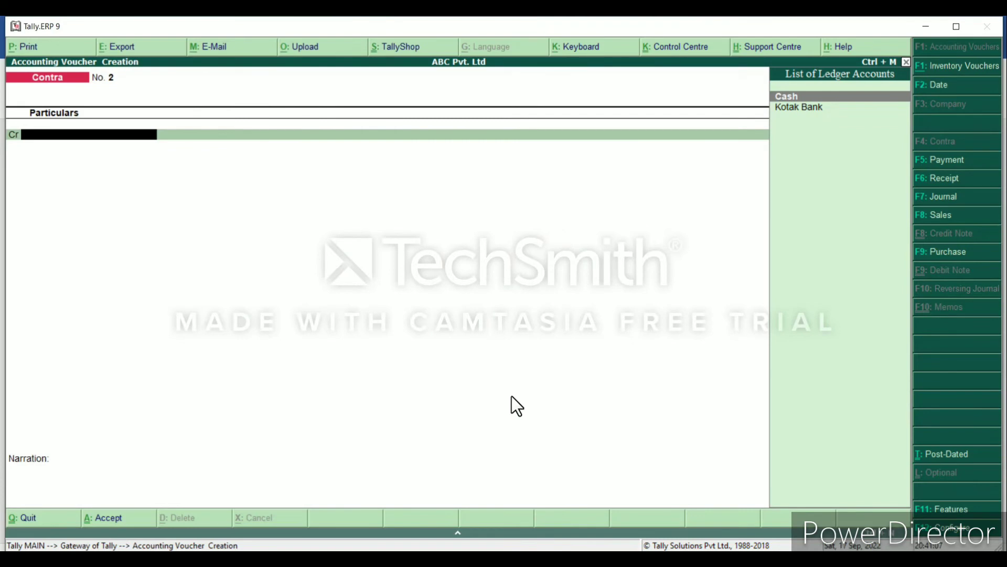
Create a ledger named PNB Bank under Bank Accounts from the contra voucher's credit entry, keeping the remaining details at their defaults
{"action": "key", "text": "Down"}
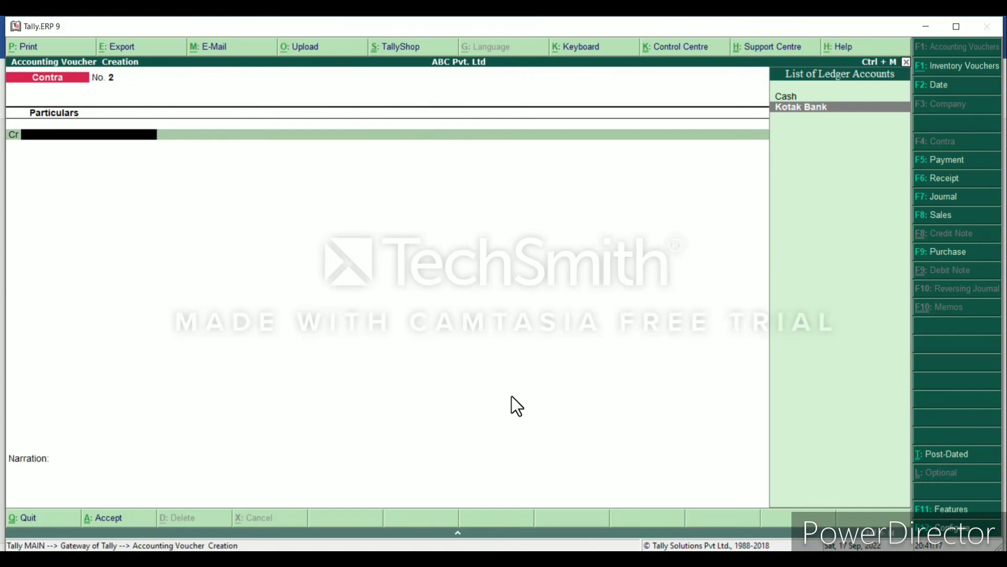
{"action": "key", "text": "alt+c"}
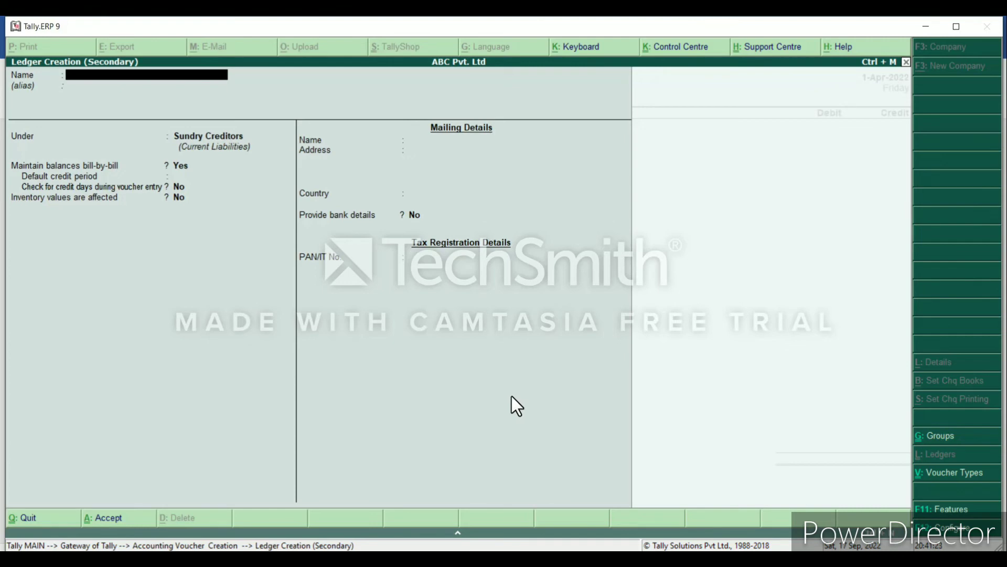
{"action": "type", "text": "PNB Bank"}
{"action": "key", "text": "Return"}
{"action": "key", "text": "Return"}
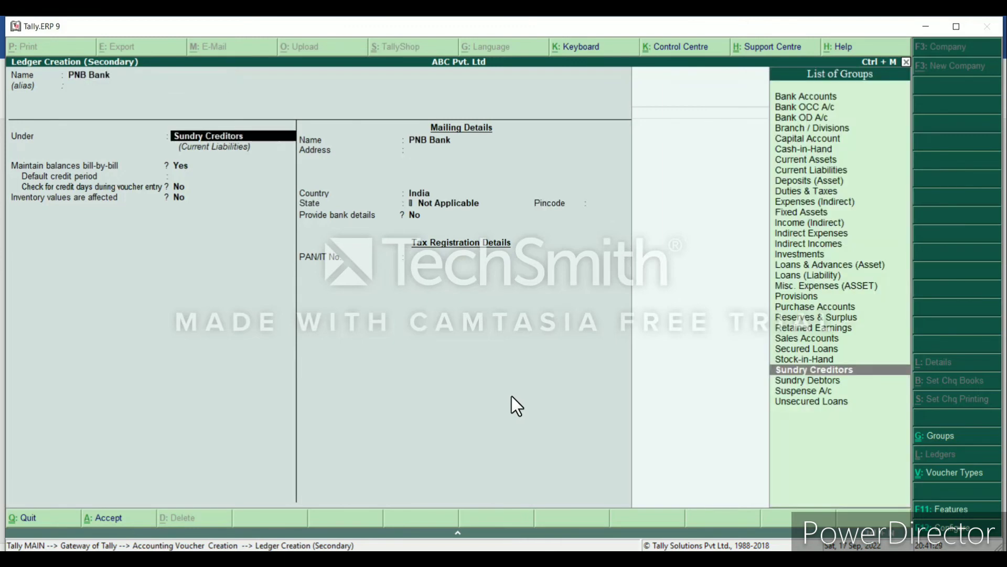
{"action": "type", "text": "Ban"}
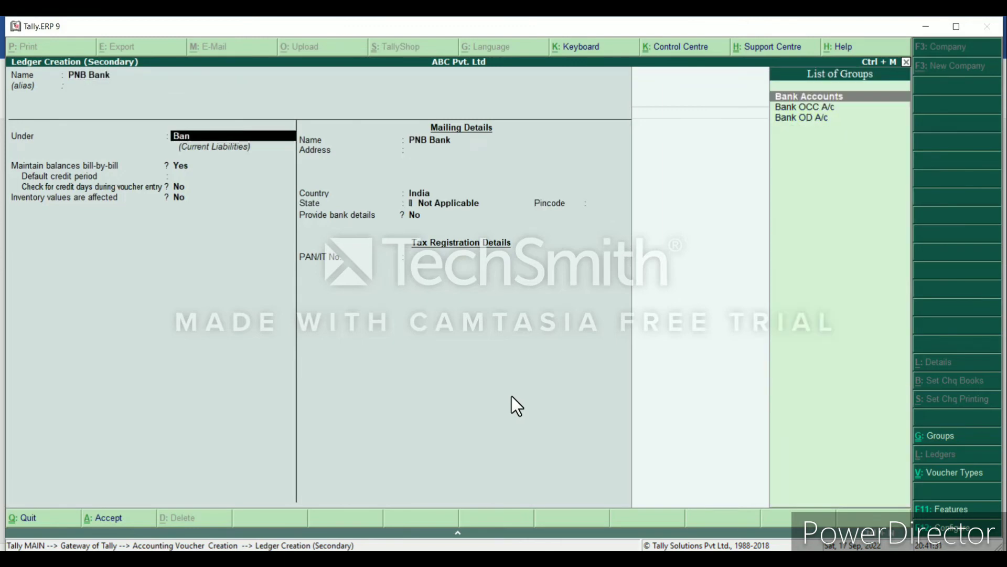
{"action": "key", "text": "Return"}
{"action": "key", "text": "Return"}
{"action": "key", "text": "Return"}
{"action": "key", "text": "Return"}
{"action": "key", "text": "Return"}
{"action": "key", "text": "Return"}
{"action": "key", "text": "Return"}
{"action": "key", "text": "Return"}
{"action": "key", "text": "Return"}
{"action": "key", "text": "Return"}
{"action": "key", "text": "Return"}
{"action": "key", "text": "Return"}
{"action": "key", "text": "Return"}
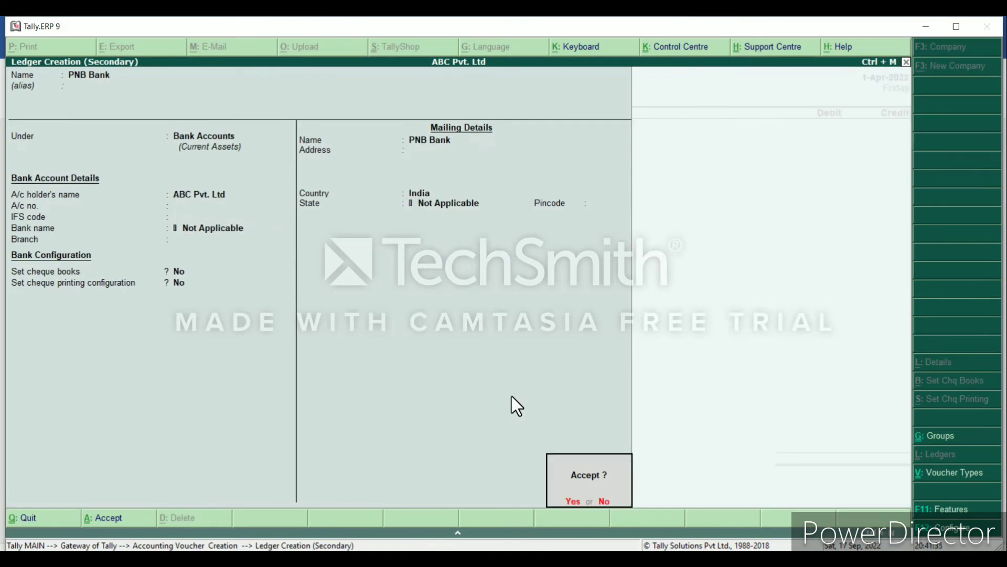
{"action": "key", "text": "Return"}
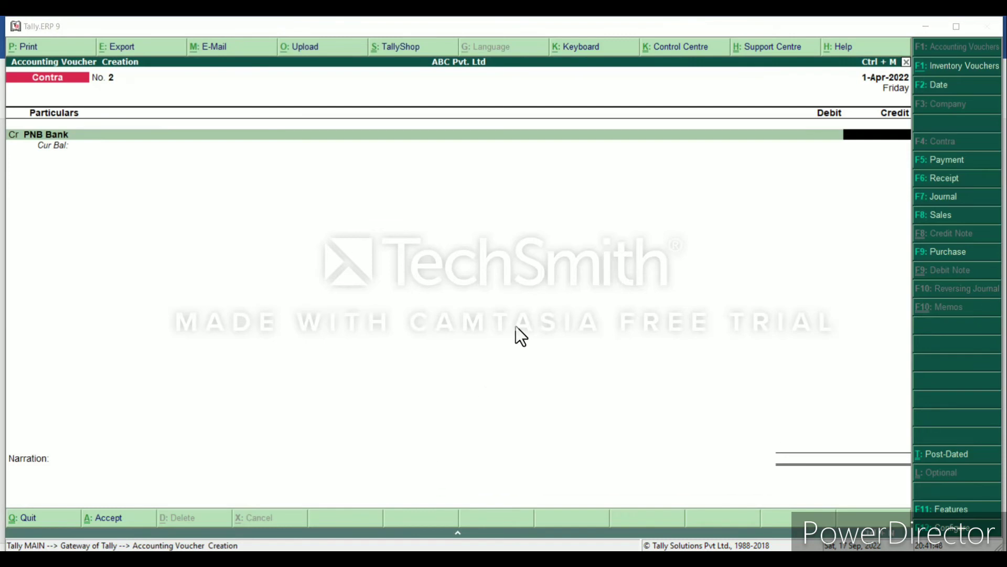
Credit PNB Bank with 10000 and accept the cheque bank allocation dated 1-Apr-2022
{"action": "left_click", "coordinate": [515, 326]}
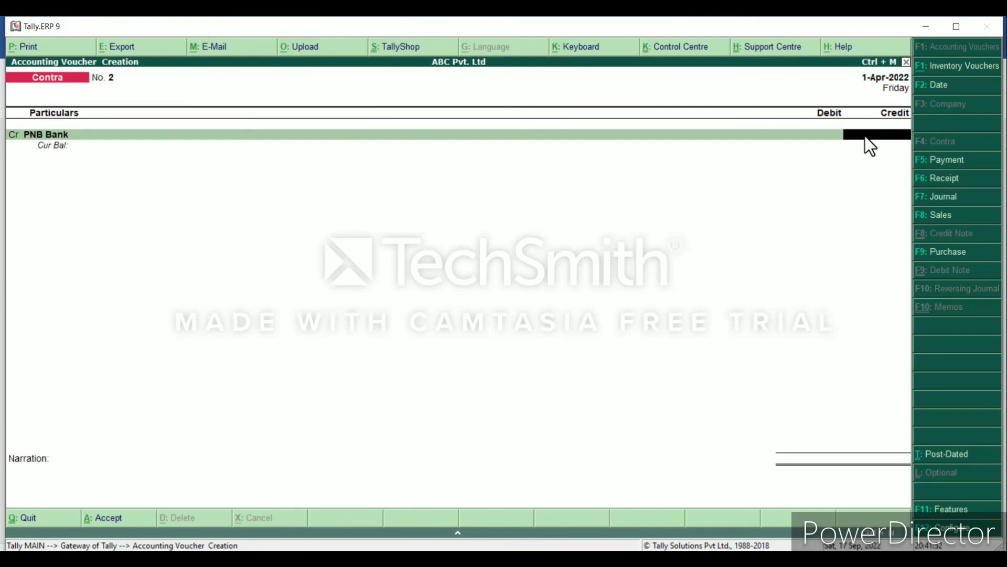
{"action": "type", "text": "10000"}
{"action": "key", "text": "Return"}
{"action": "key", "text": "Return"}
{"action": "key", "text": "Return"}
{"action": "key", "text": "Return"}
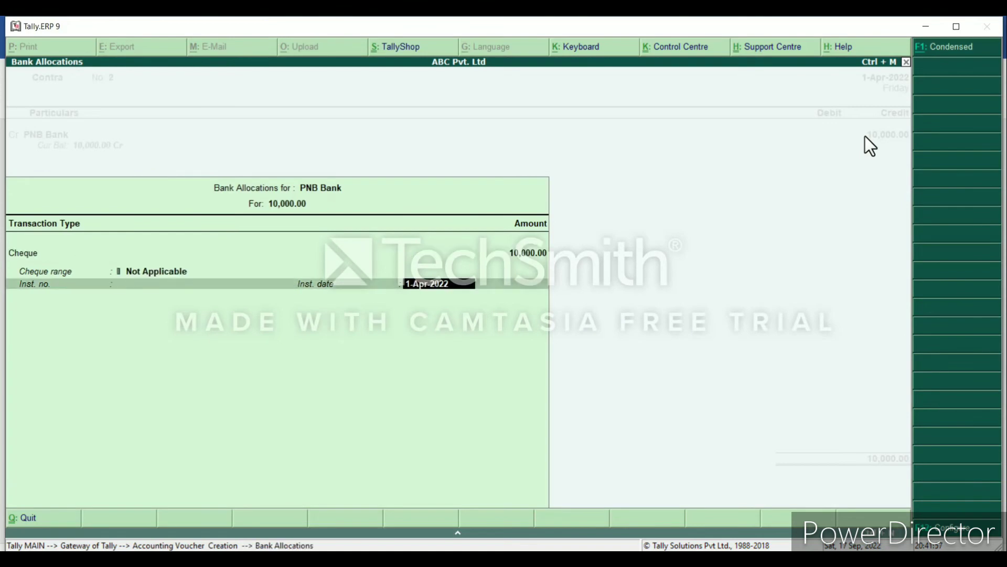
{"action": "key", "text": "Return"}
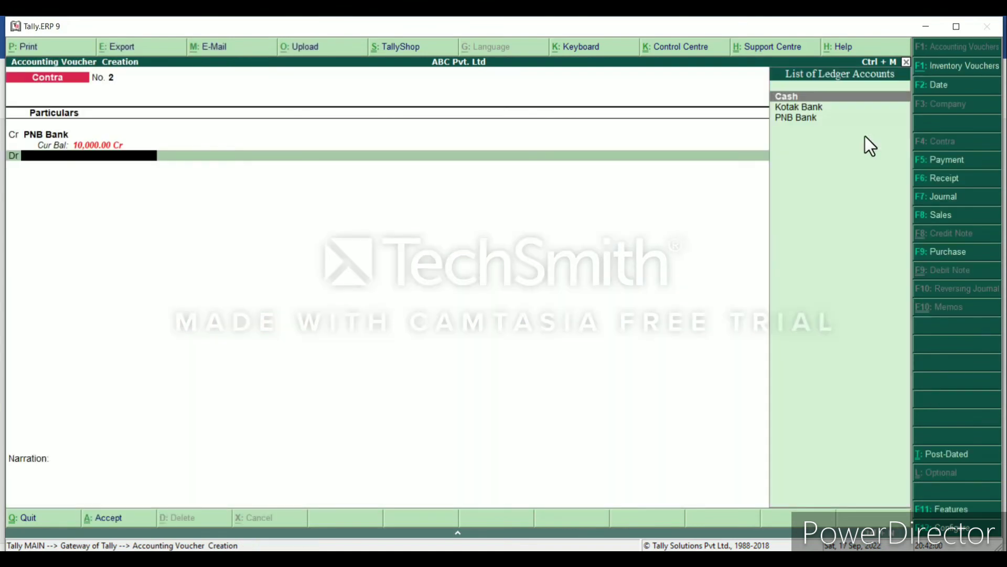
Debit Kotak Bank with 10,000.00 and save the contra voucher without a narration
{"action": "type", "text": "Kota"}
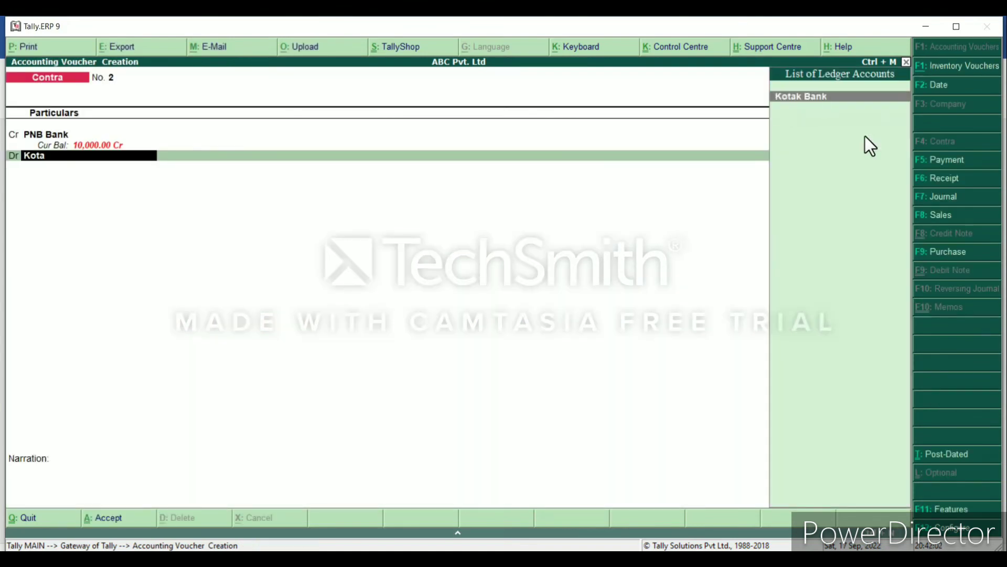
{"action": "key", "text": "Return"}
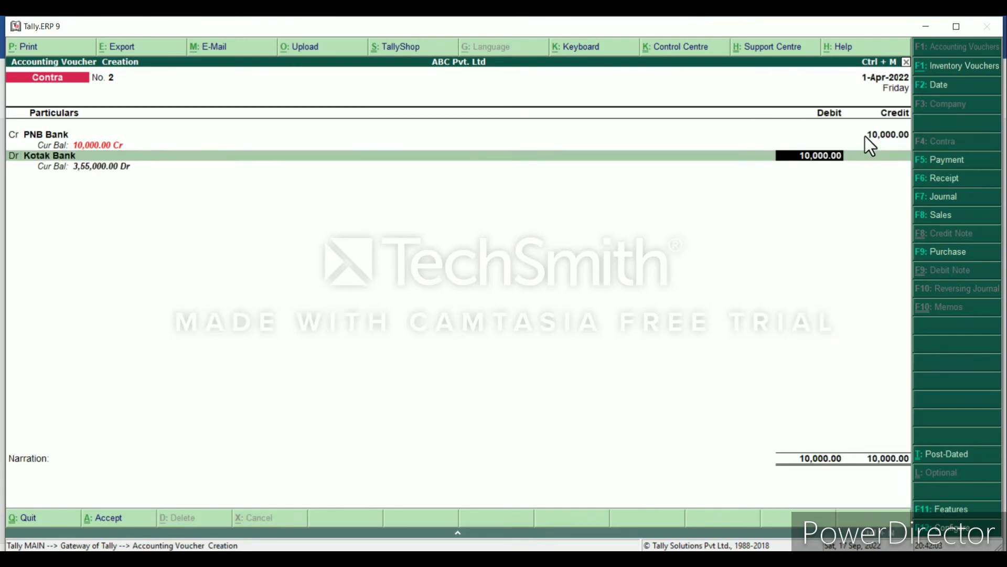
{"action": "key", "text": "Return"}
{"action": "key", "text": "Return"}
{"action": "key", "text": "Return"}
{"action": "key", "text": "Return"}
{"action": "key", "text": "Return"}
{"action": "key", "text": "Return"}
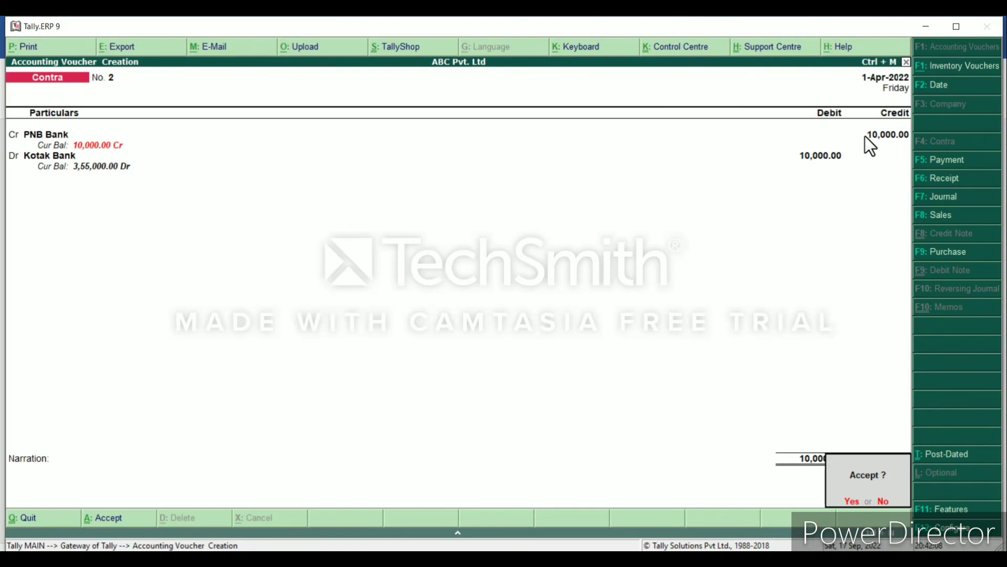
{"action": "key", "text": "Return"}
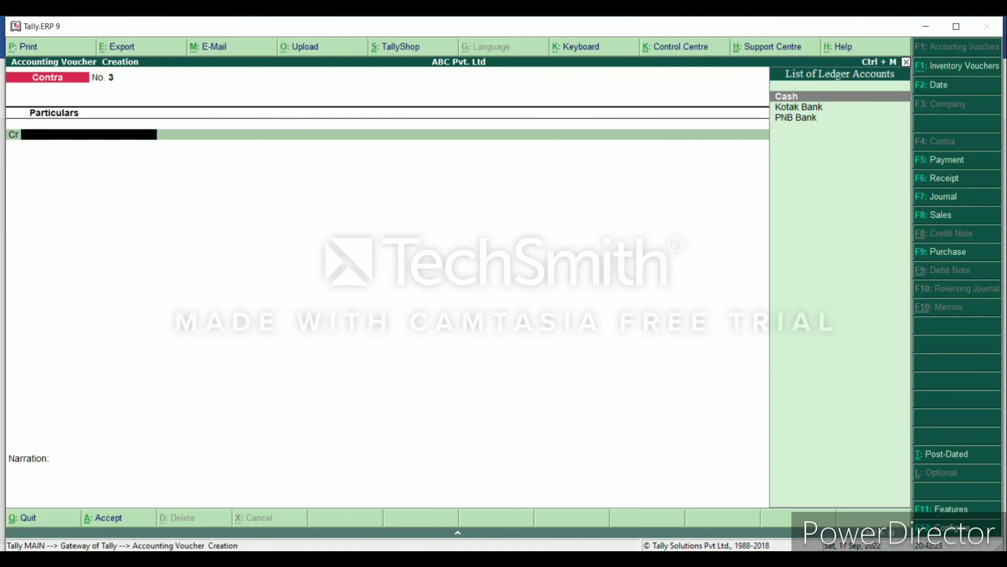
Check the transaction list in the Word document, return to Tally and switch to a journal voucher
{"action": "left_click", "coordinate": [566, 559]}
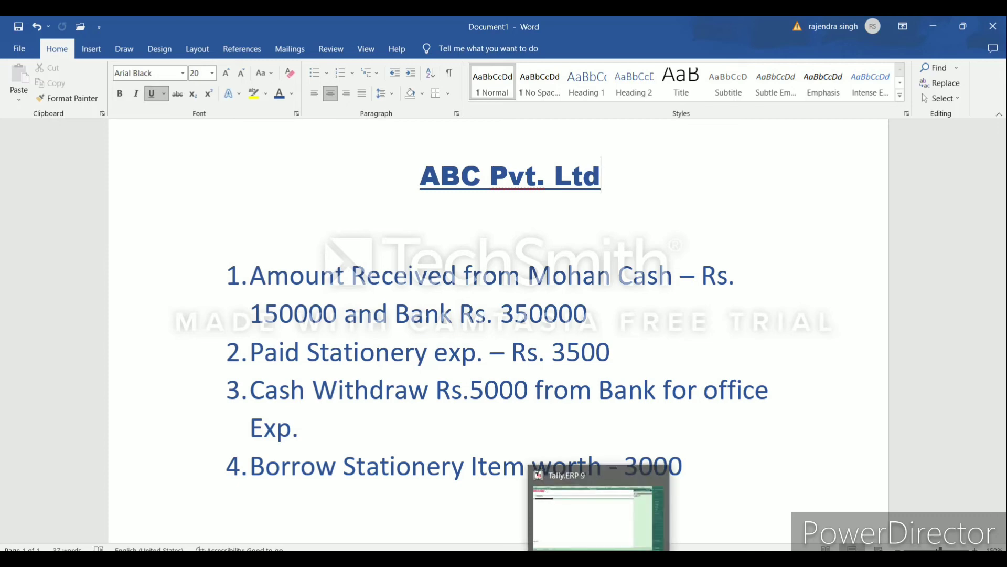
{"action": "left_click", "coordinate": [599, 563]}
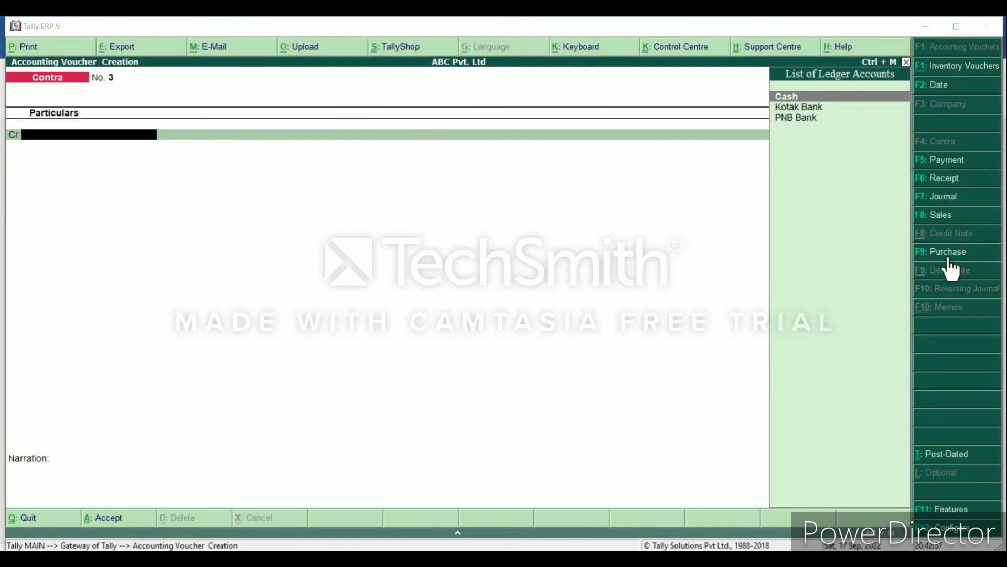
{"action": "left_click", "coordinate": [942, 198]}
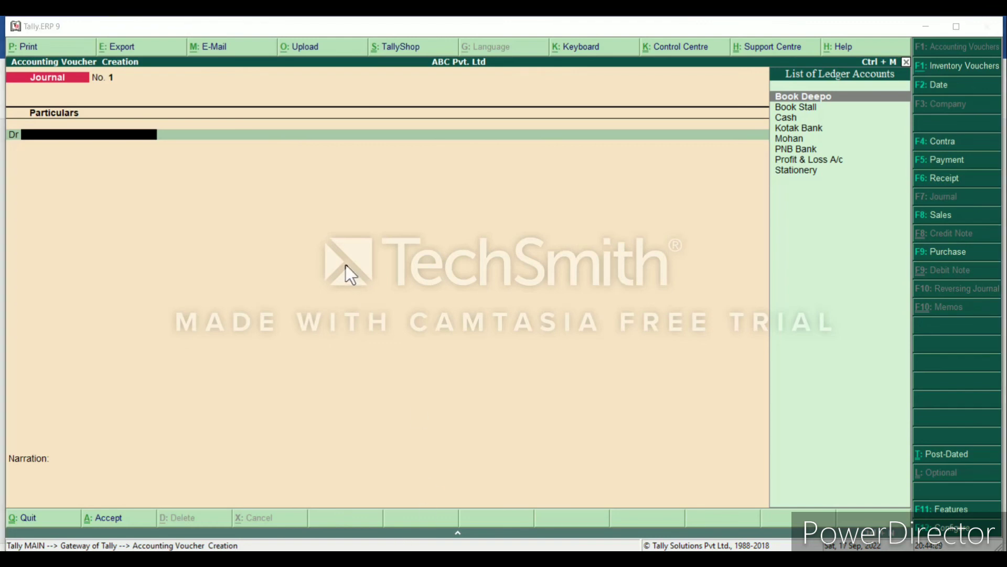
{"action": "left_click", "coordinate": [342, 262]}
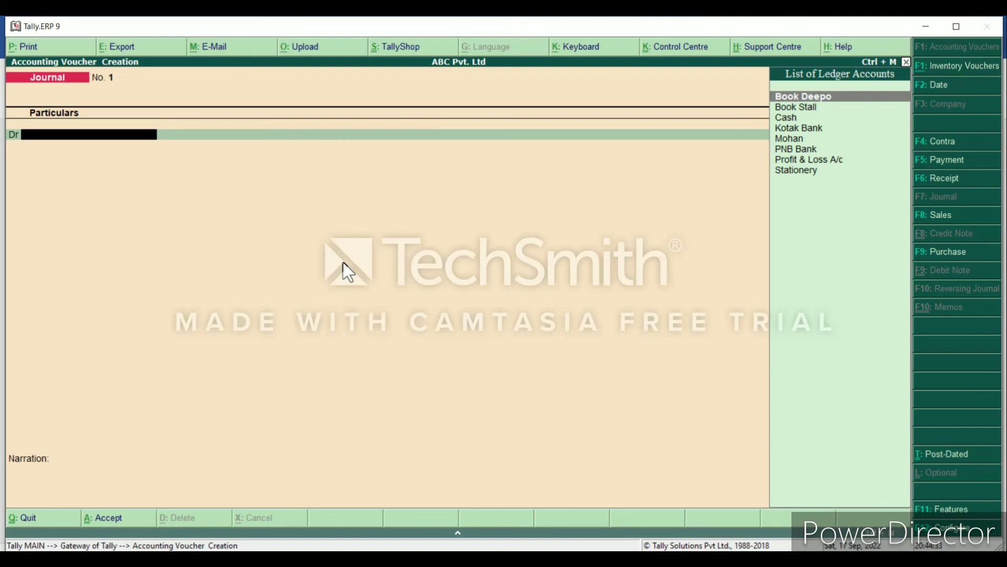
Create a ledger named Purchase A/c under Purchase Accounts for the journal voucher's debit entry
{"action": "key", "text": "alt+c"}
{"action": "type", "text": "P"}
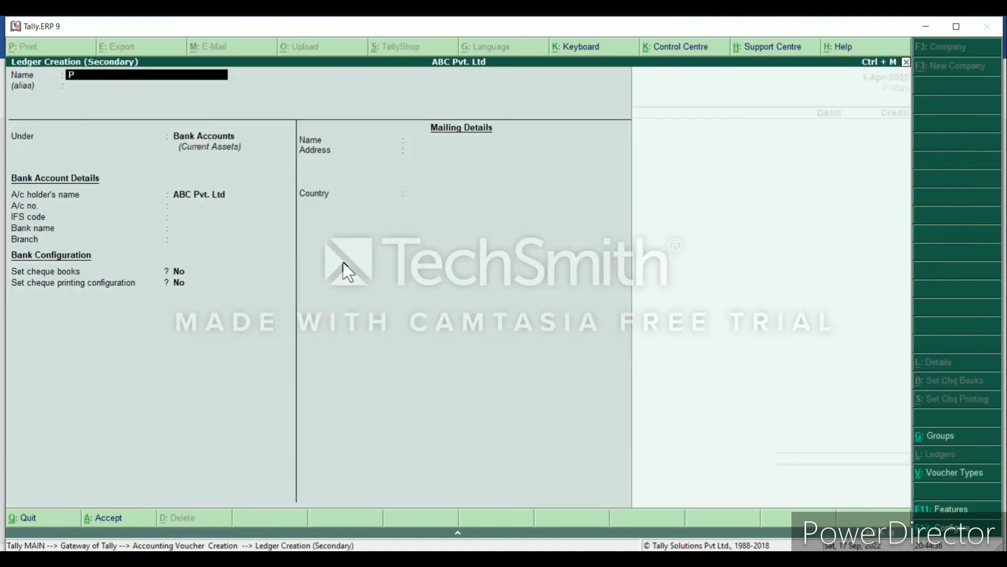
{"action": "type", "text": "urchase a/c"}
{"action": "key", "text": "Return"}
{"action": "key", "text": "Return"}
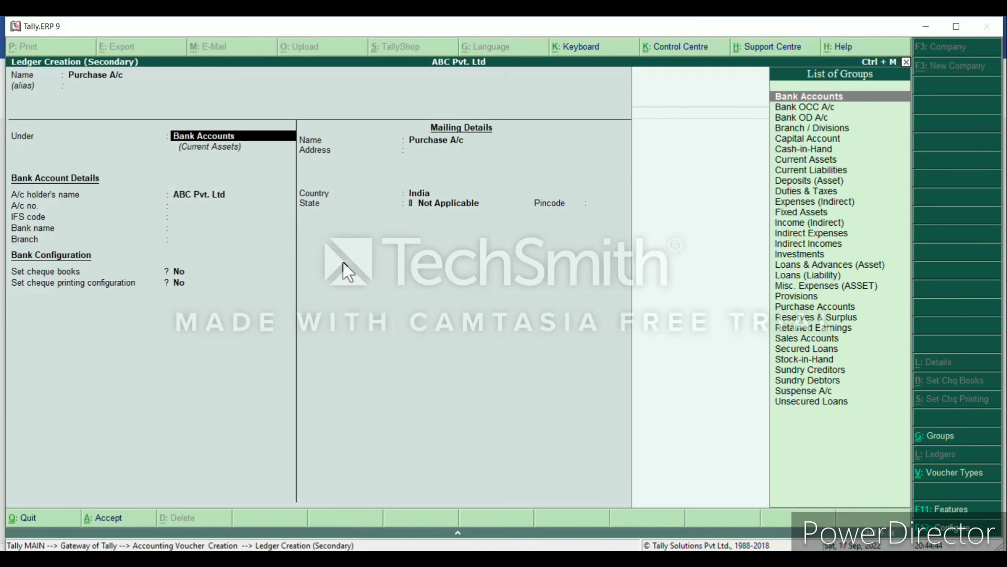
{"action": "type", "text": "Purc"}
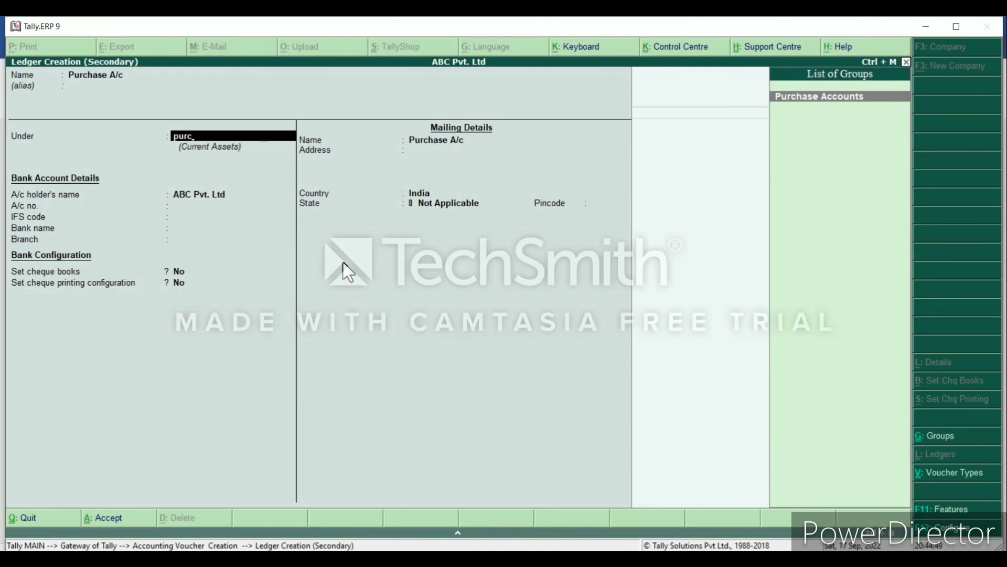
{"action": "key", "text": "Return"}
{"action": "key", "text": "Return"}
{"action": "key", "text": "Return"}
{"action": "key", "text": "Return"}
{"action": "key", "text": "Return"}
{"action": "key", "text": "Return"}
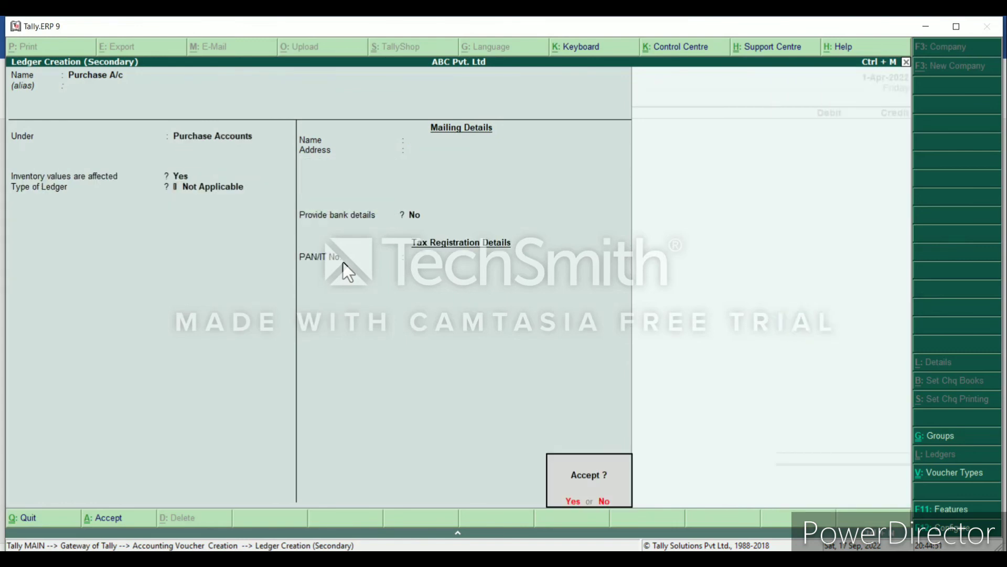
{"action": "key", "text": "Return"}
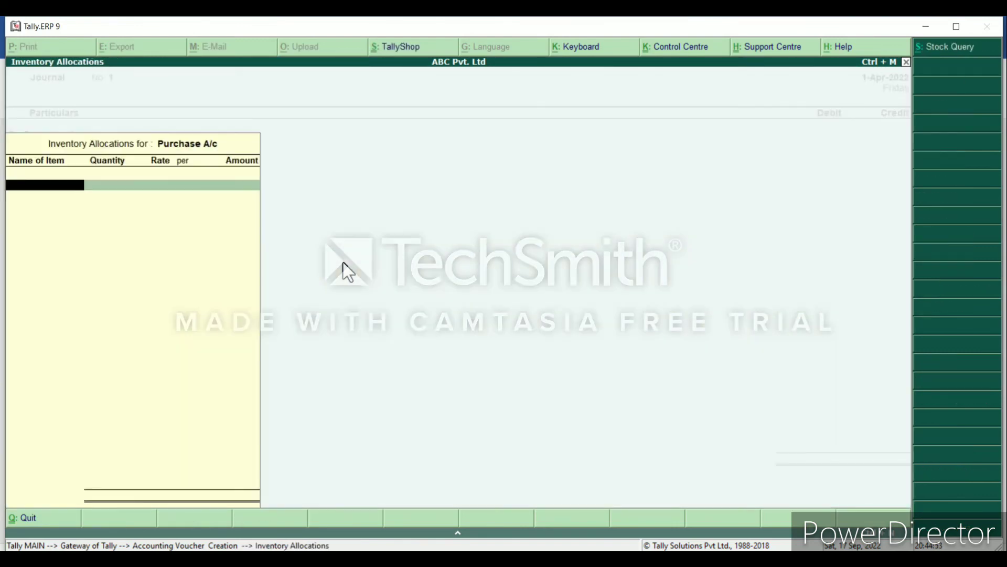
Dismiss the inventory allocations, debit Purchase A/c with 10000 and open the credit ledger entry
{"action": "key", "text": "Escape"}
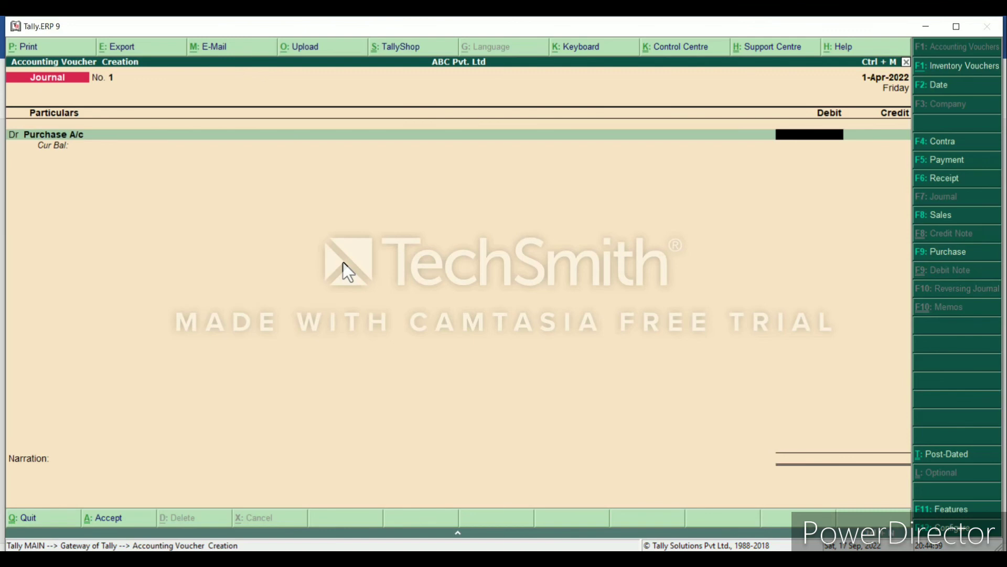
{"action": "type", "text": "10000"}
{"action": "key", "text": "Return"}
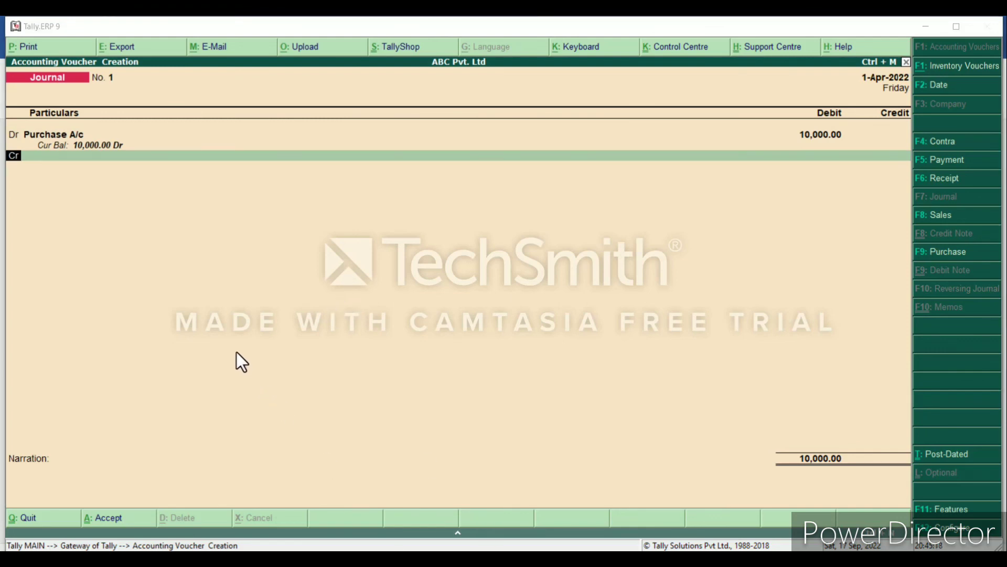
{"action": "left_click", "coordinate": [237, 352]}
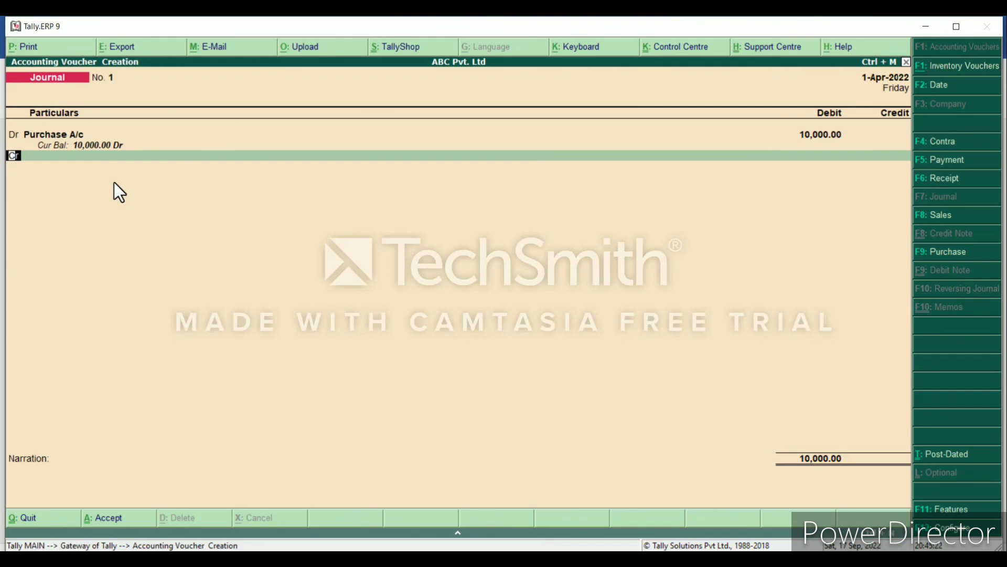
{"action": "key", "text": "Return"}
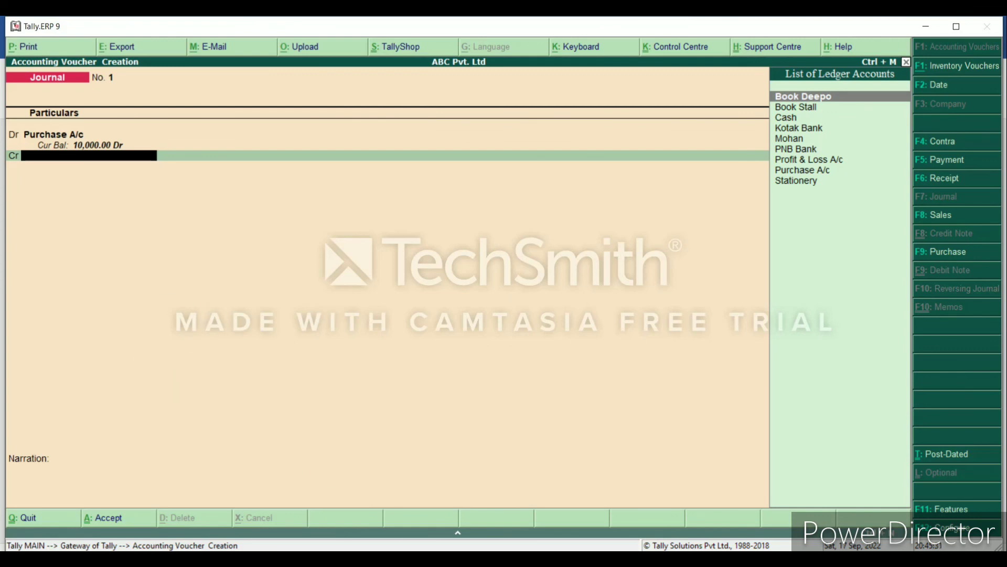
{"action": "key", "text": "alt+Tab"}
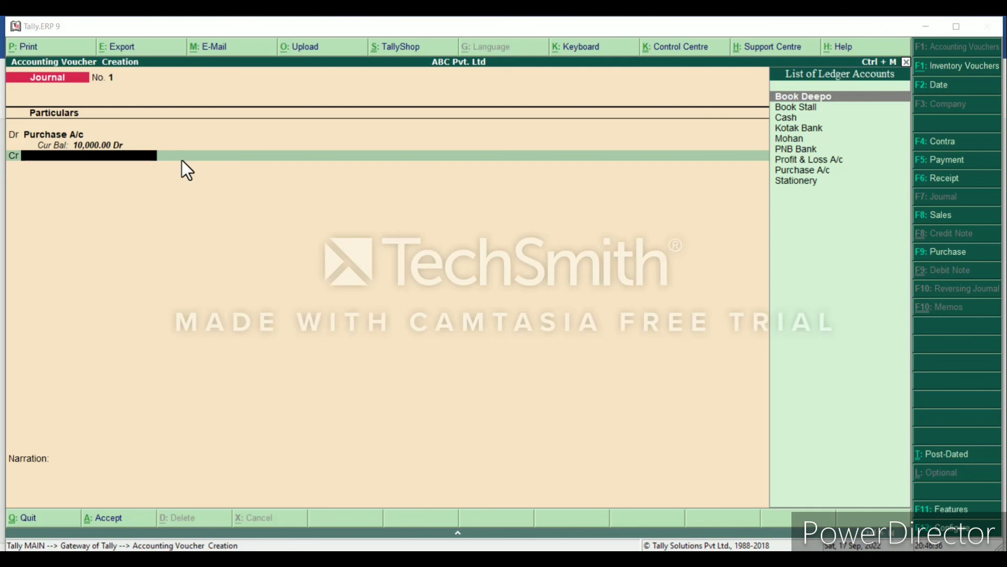
{"action": "left_click", "coordinate": [190, 217]}
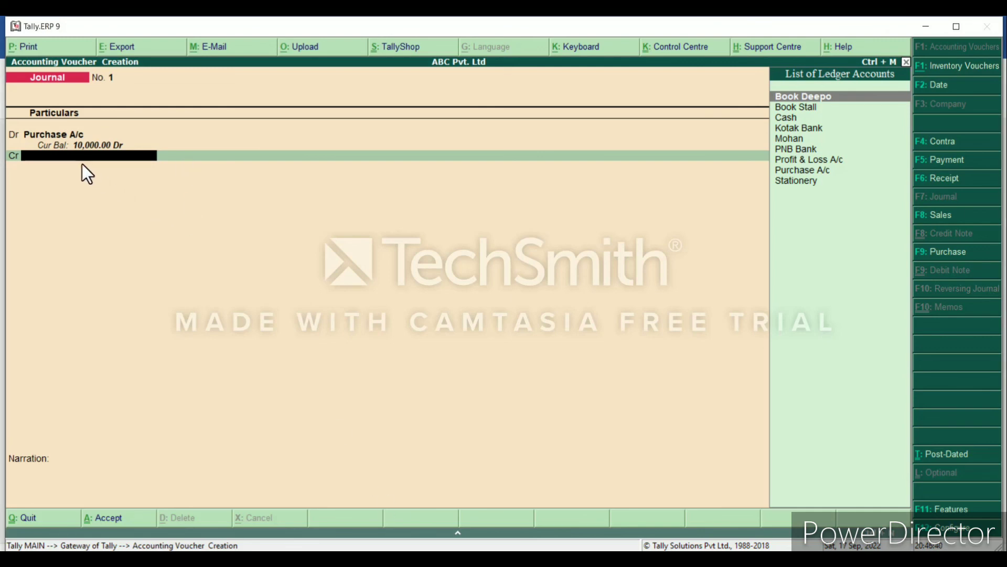
Create a ledger in the supplier's name under Sundry Creditors and credit it with 10,000.00 in the journal voucher
{"action": "key", "text": "alt+c"}
{"action": "type", "text": "Ajay"}
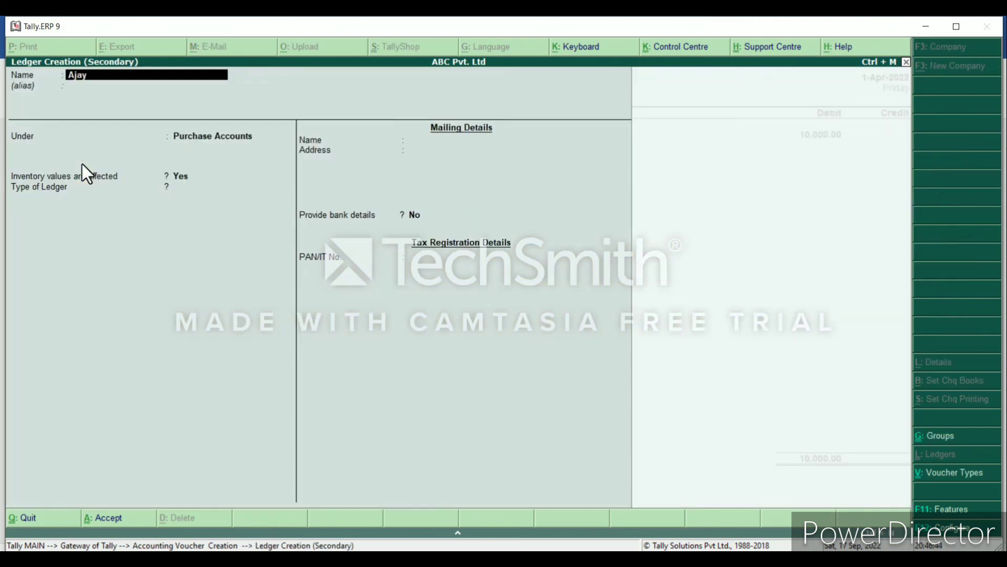
{"action": "key", "text": "Return"}
{"action": "key", "text": "Return"}
{"action": "type", "text": "Sundry"}
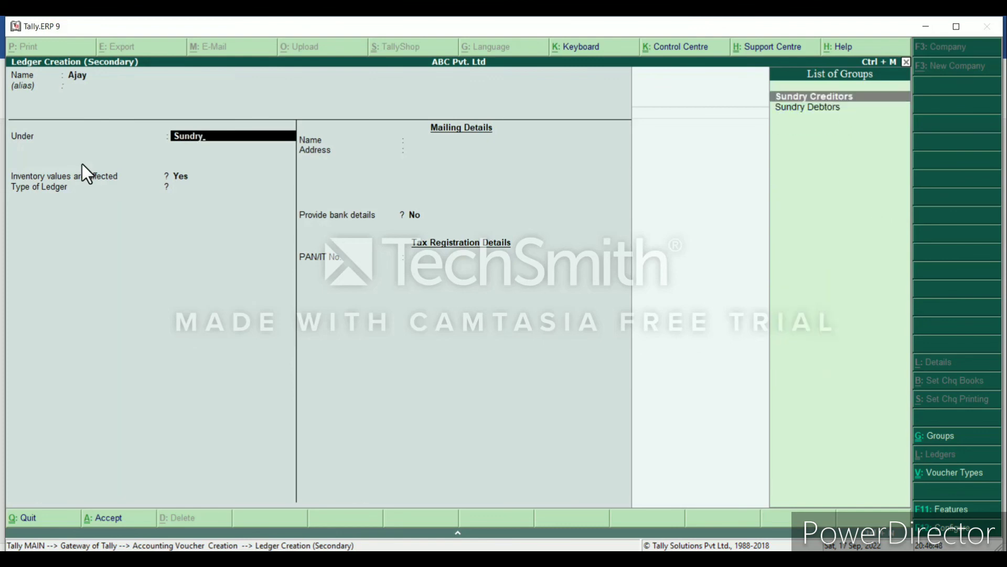
{"action": "key", "text": "Return"}
{"action": "key", "text": "Return"}
{"action": "key", "text": "Return"}
{"action": "key", "text": "Return"}
{"action": "key", "text": "Return"}
{"action": "key", "text": "Return"}
{"action": "key", "text": "Return"}
{"action": "key", "text": "Return"}
{"action": "key", "text": "Return"}
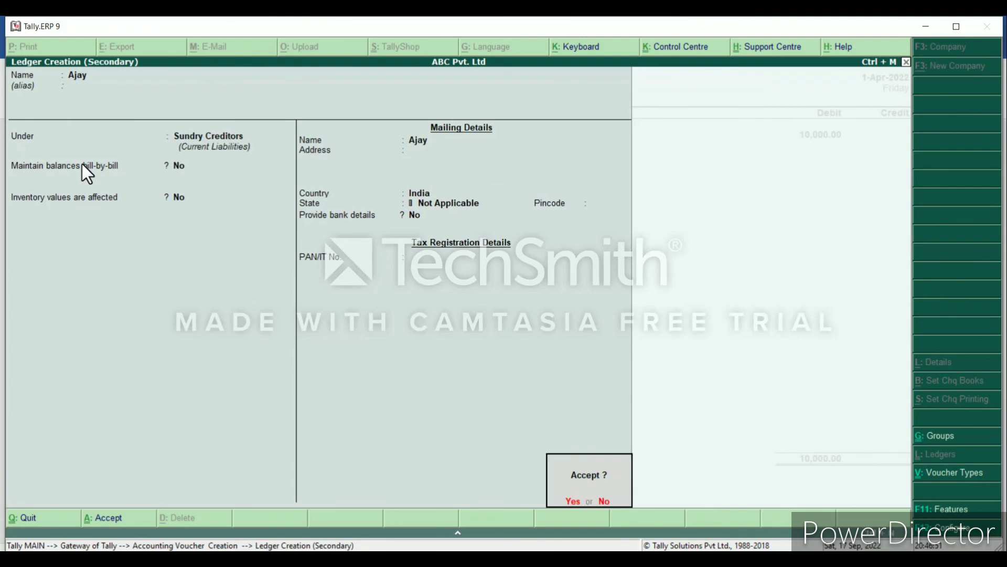
{"action": "key", "text": "Return"}
{"action": "key", "text": "Return"}
{"action": "key", "text": "Return"}
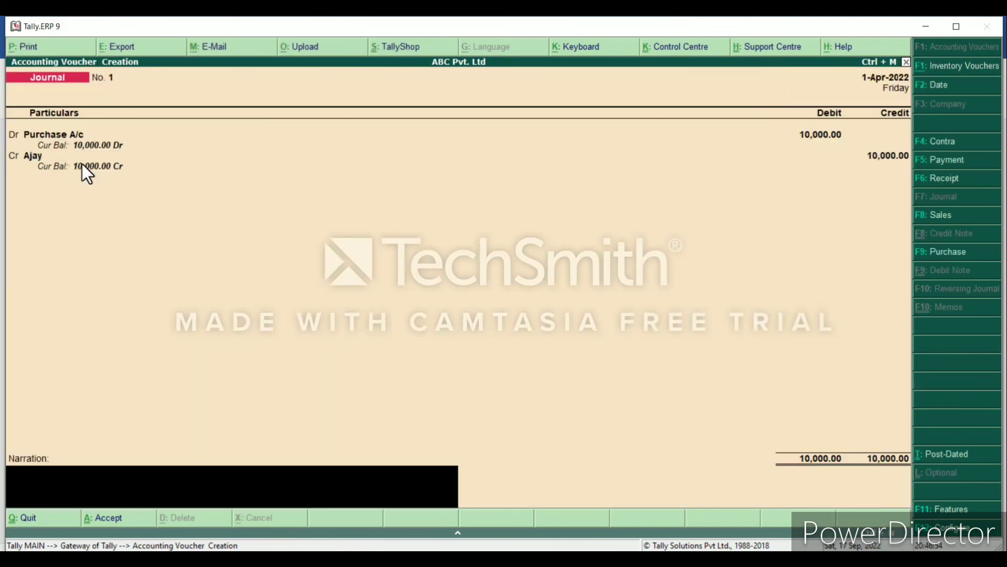
Add the narration "Being amount book for stationery item", save the journal voucher and switch to the transaction list in Word
{"action": "type", "text": "Being amount book"}
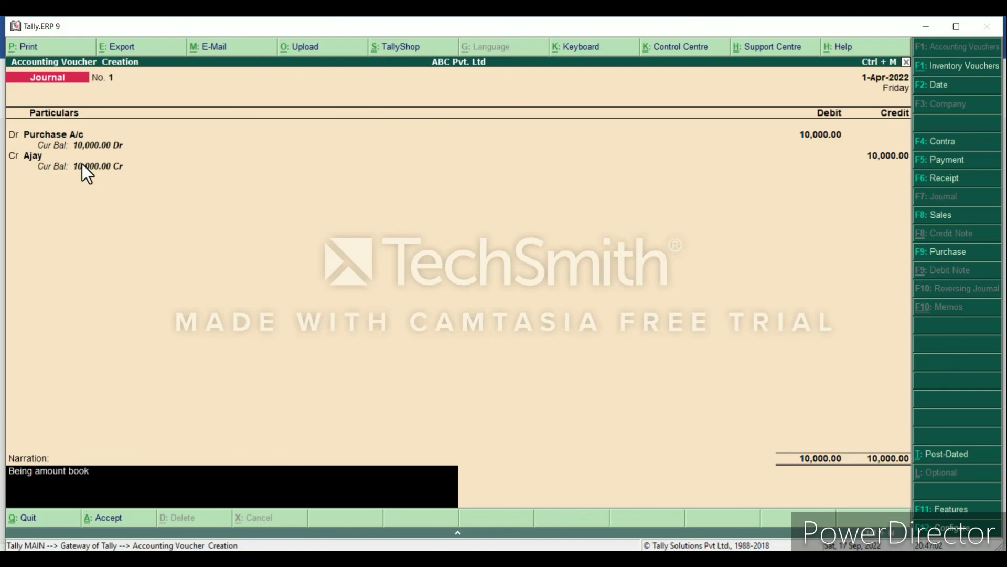
{"action": "type", "text": " for stationery item"}
{"action": "key", "text": "Return"}
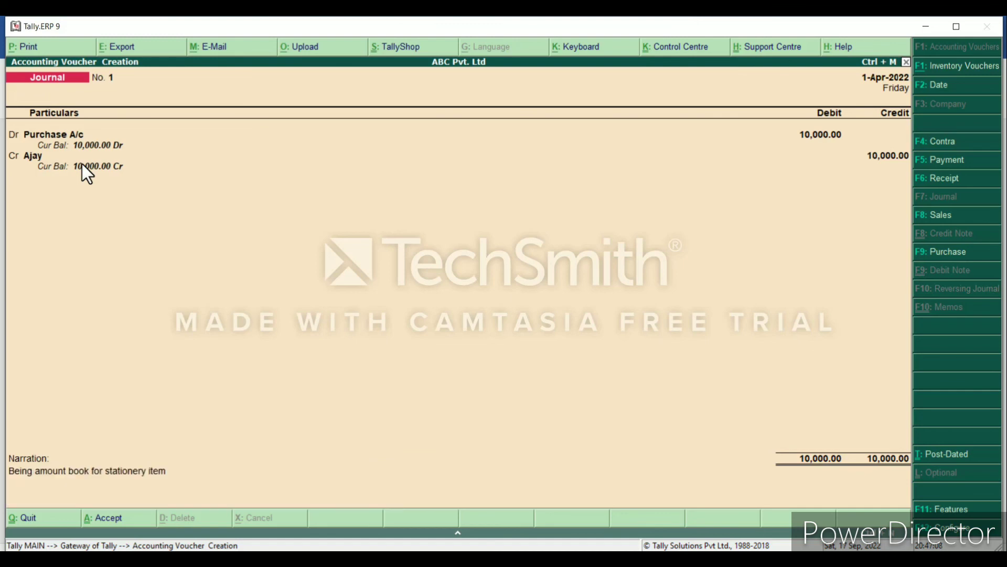
{"action": "key", "text": "y"}
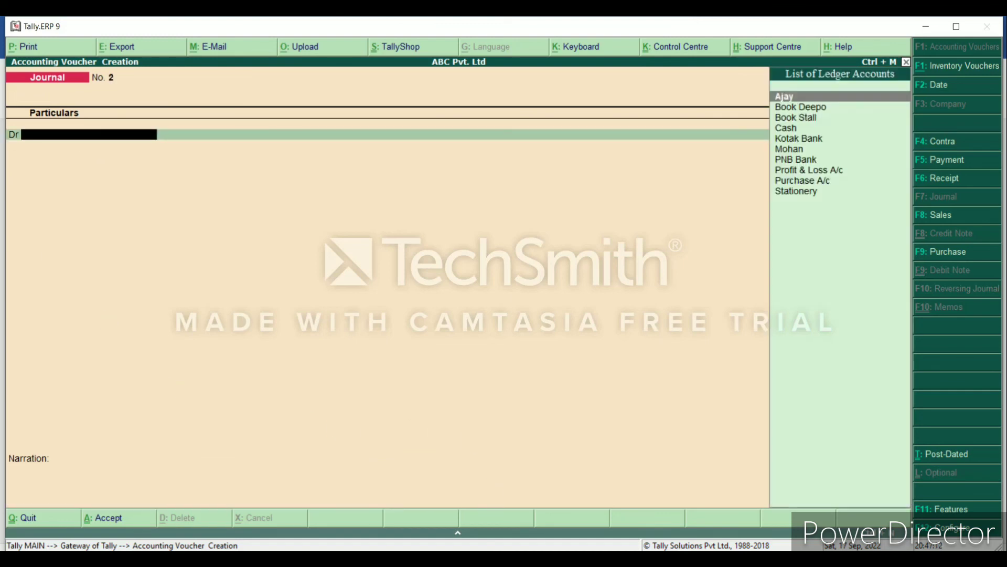
{"action": "key", "text": "alt+Tab"}
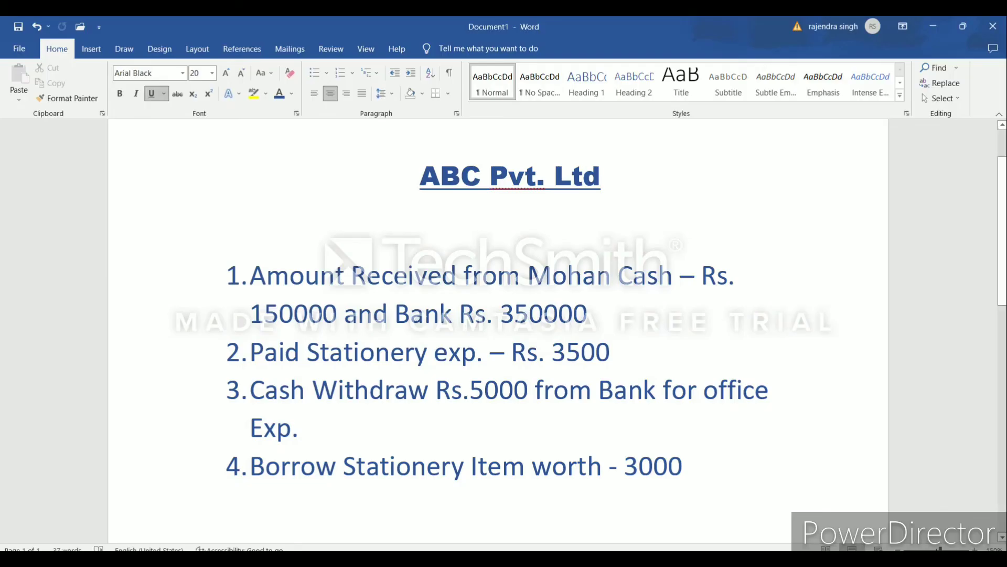